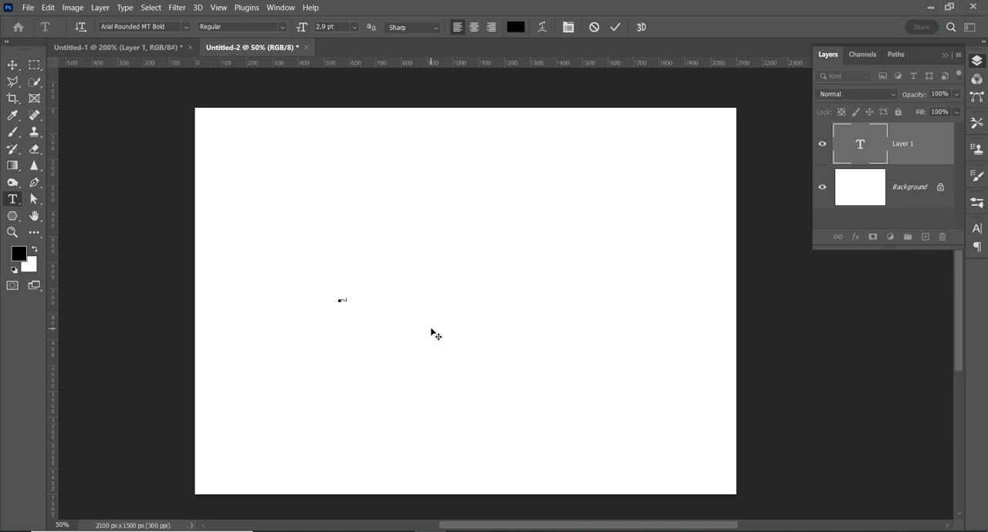
Step: Commit the 12:59:59 text, enlarge it proportionally to about 2297%, and move it near the canvas centre
{"action": "left_click", "coordinate": [614, 27]}
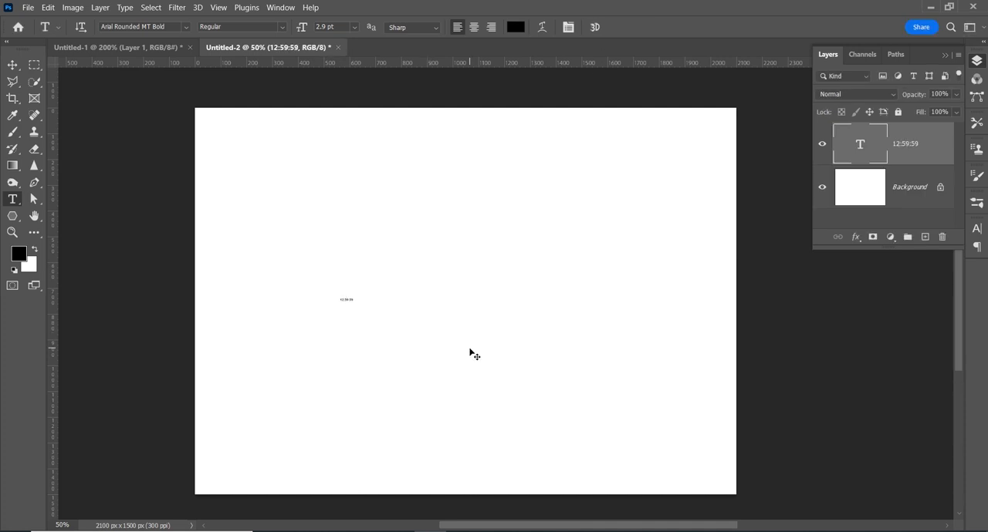
{"action": "key", "text": "ctrl+t"}
{"action": "left_click_drag", "start_coordinate": [353, 301], "coordinate": [639, 435]}
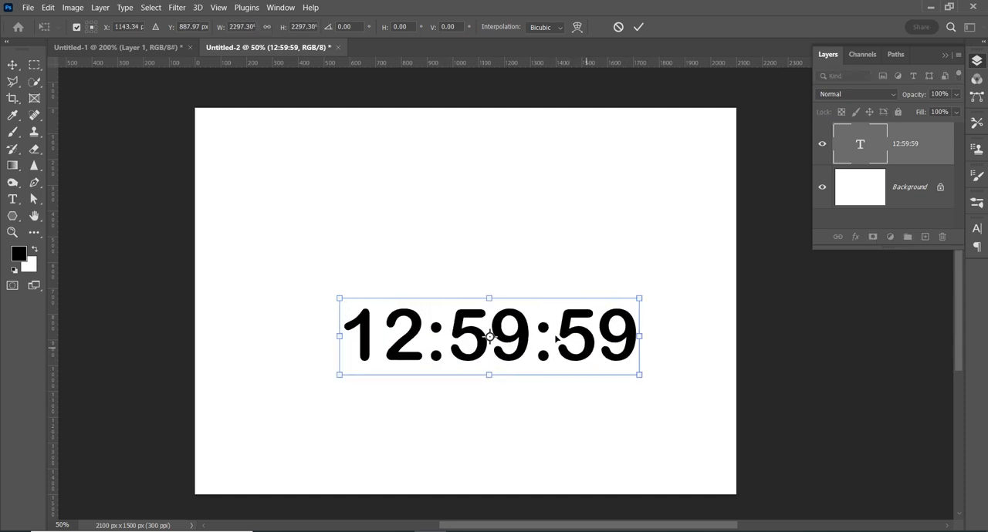
{"action": "left_click_drag", "start_coordinate": [586, 345], "coordinate": [271, 329]}
Step: Change the font of the 12:59:59 text to Autumn
{"action": "double_click", "coordinate": [546, 317]}
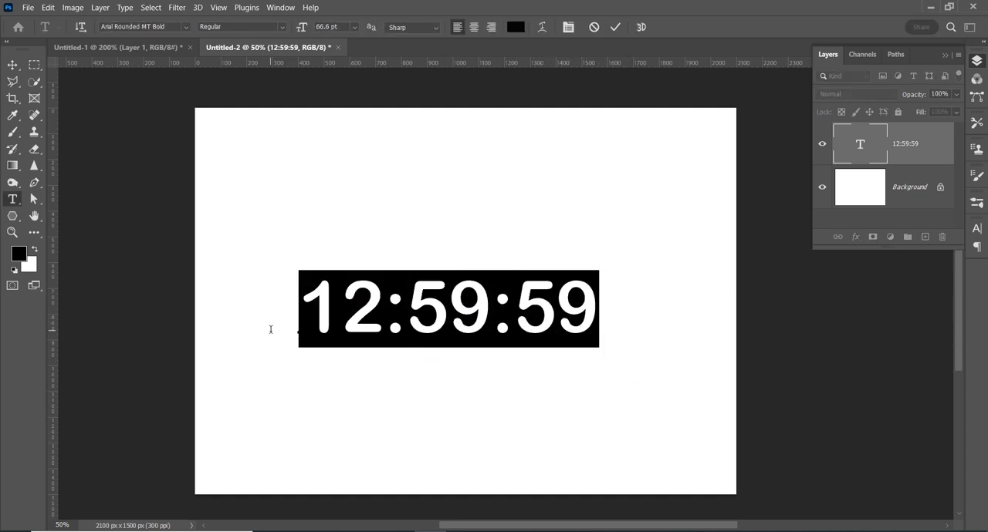
{"action": "left_click", "coordinate": [184, 29]}
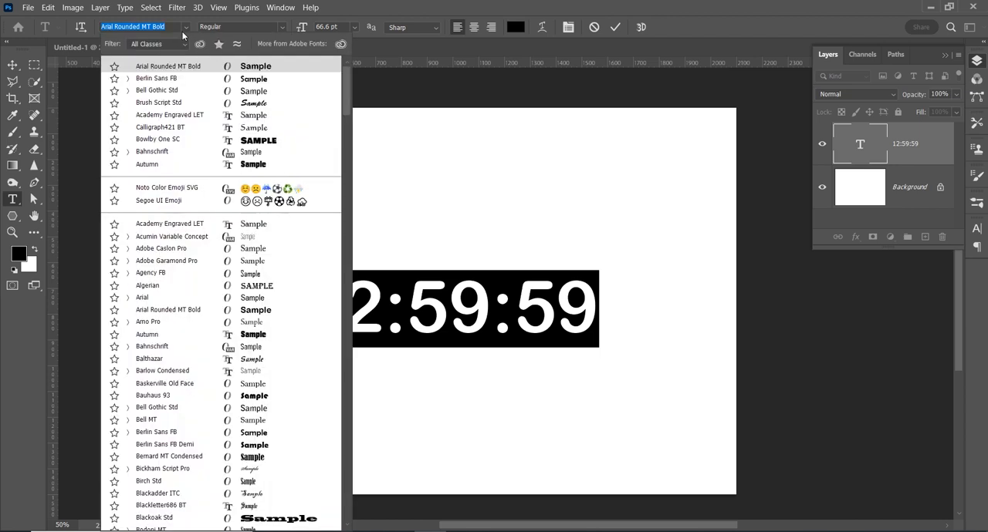
{"action": "left_click", "coordinate": [249, 168]}
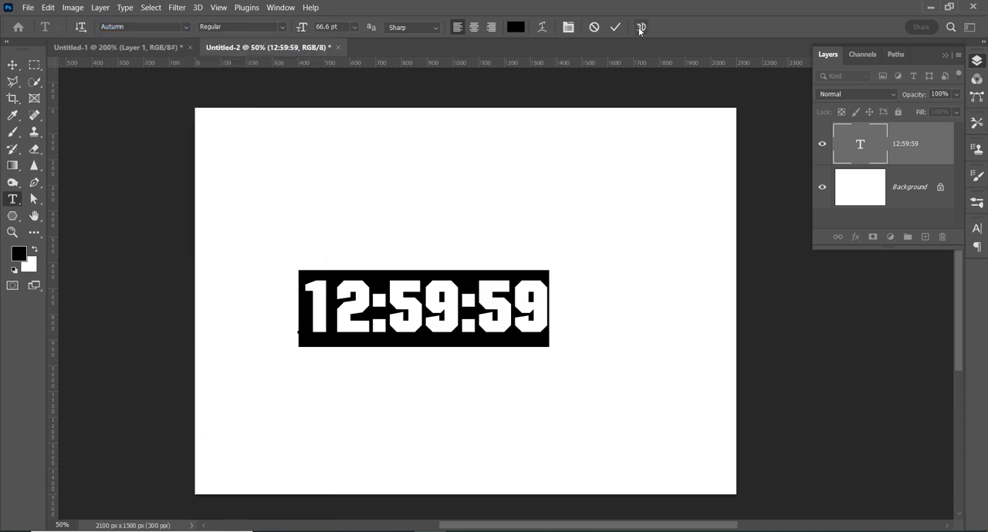
{"action": "left_click", "coordinate": [635, 287]}
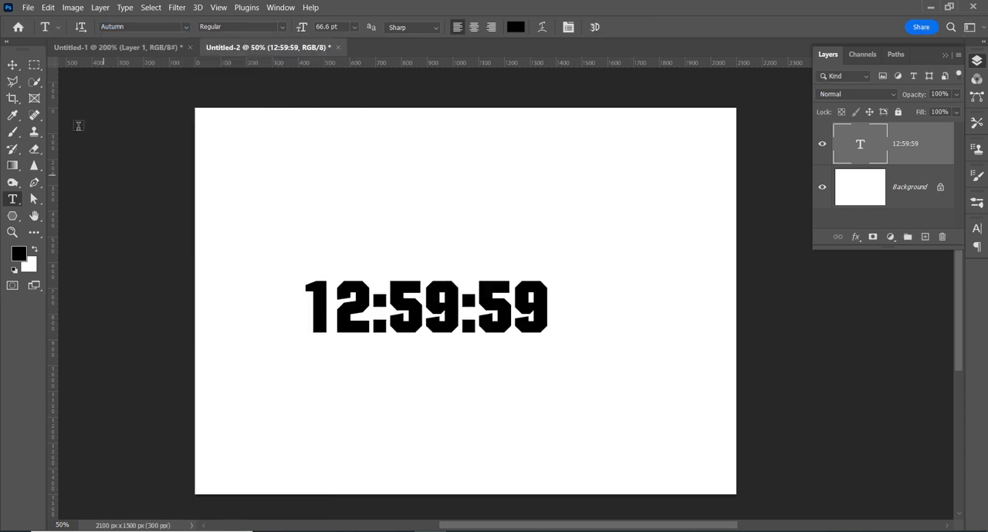
Step: Scale the text to about 144% width and 129% height, and move it to the upper part of the canvas
{"action": "left_click", "coordinate": [12, 65]}
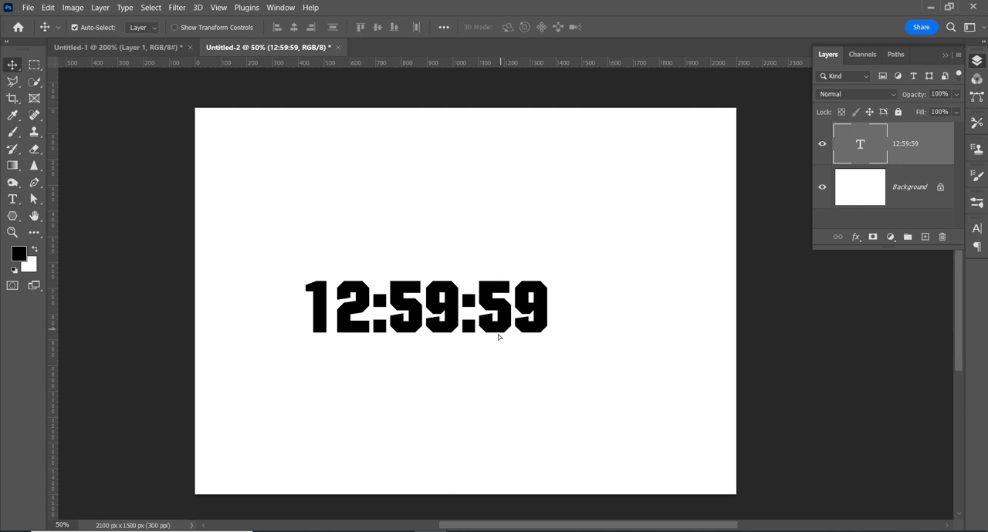
{"action": "key", "text": "ctrl+t"}
{"action": "left_click_drag", "start_coordinate": [542, 308], "coordinate": [573, 309]}
{"action": "left_click_drag", "start_coordinate": [571, 343], "coordinate": [575, 213]}
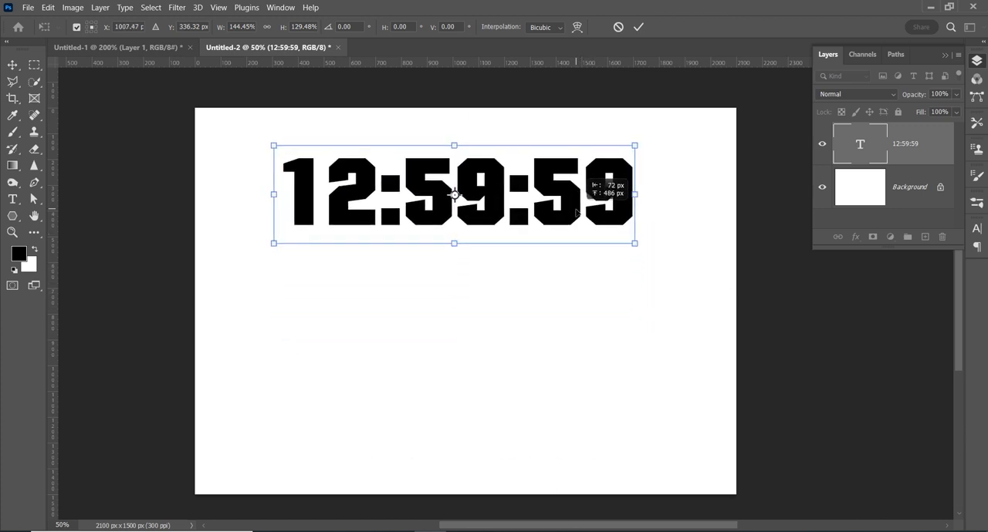
{"action": "left_click", "coordinate": [638, 27]}
Step: Crop away the empty lower part of the canvas to a height of about 618 px, keeping the text vertically centred
{"action": "key", "text": "c"}
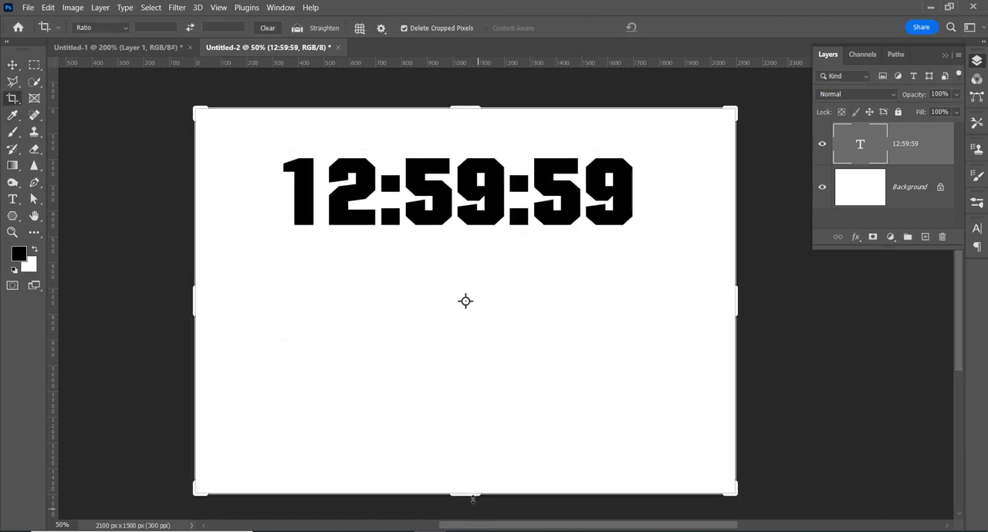
{"action": "left_click_drag", "start_coordinate": [472, 499], "coordinate": [485, 382]}
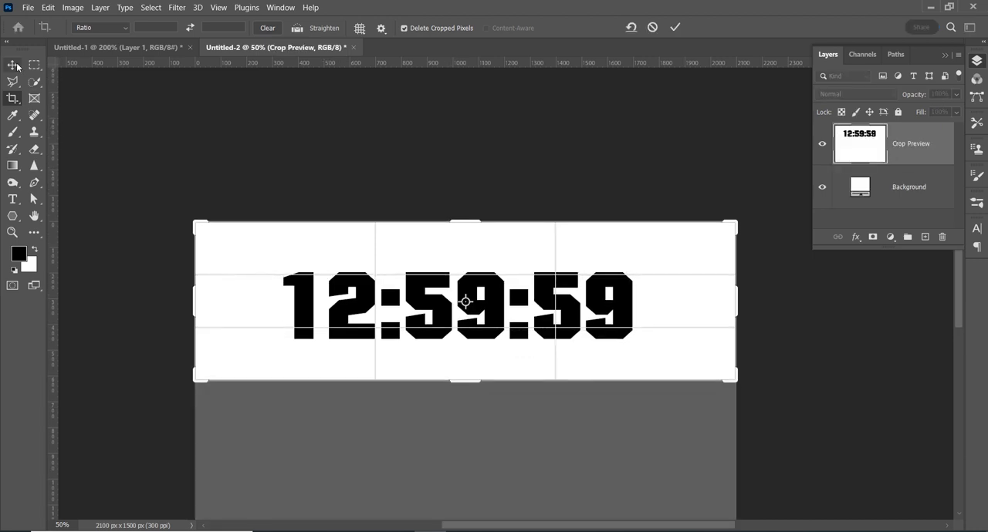
{"action": "left_click", "coordinate": [15, 65]}
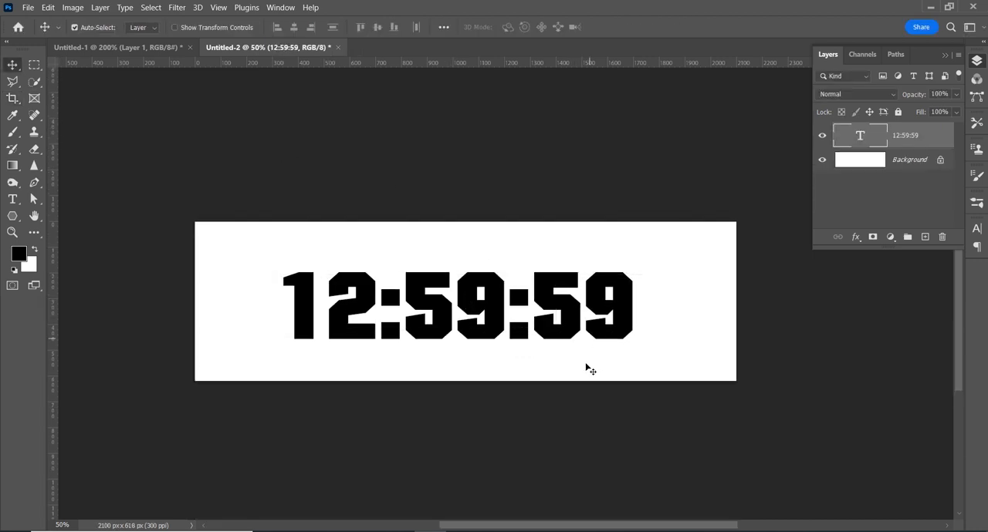
Step: Set the foreground colour to dark grey #282828 and fill the 12:59:59 text with it
{"action": "left_click", "coordinate": [17, 256]}
{"action": "left_click_drag", "start_coordinate": [540, 218], "coordinate": [521, 224]}
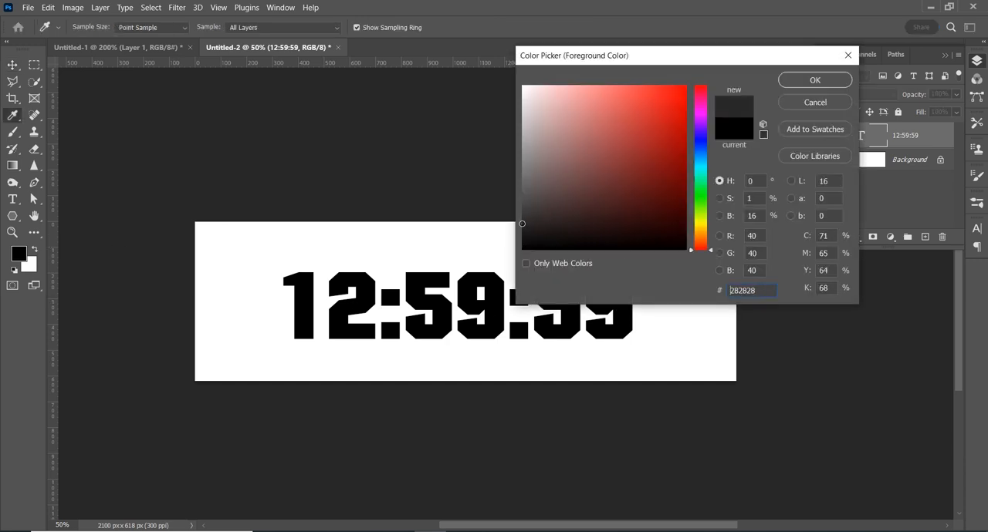
{"action": "left_click", "coordinate": [814, 79]}
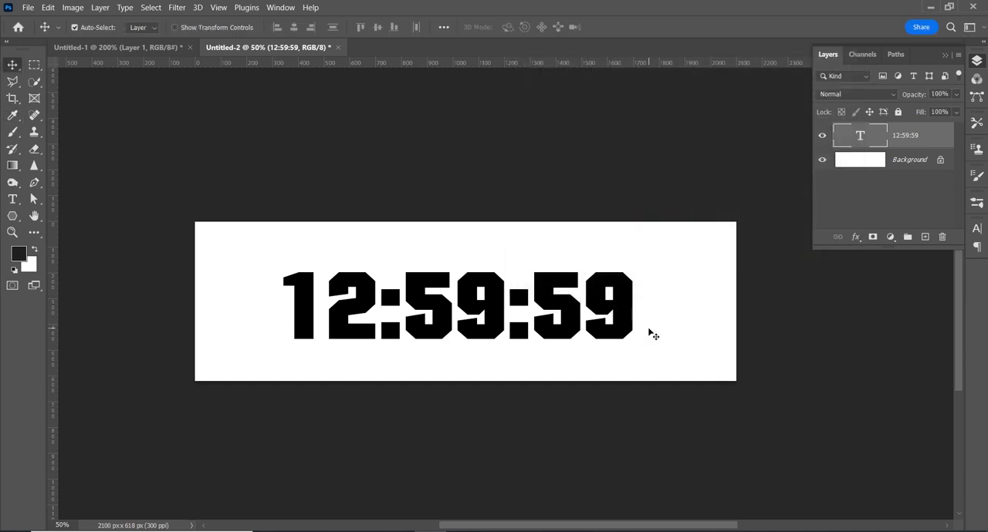
{"action": "key", "text": "alt+BackSpace"}
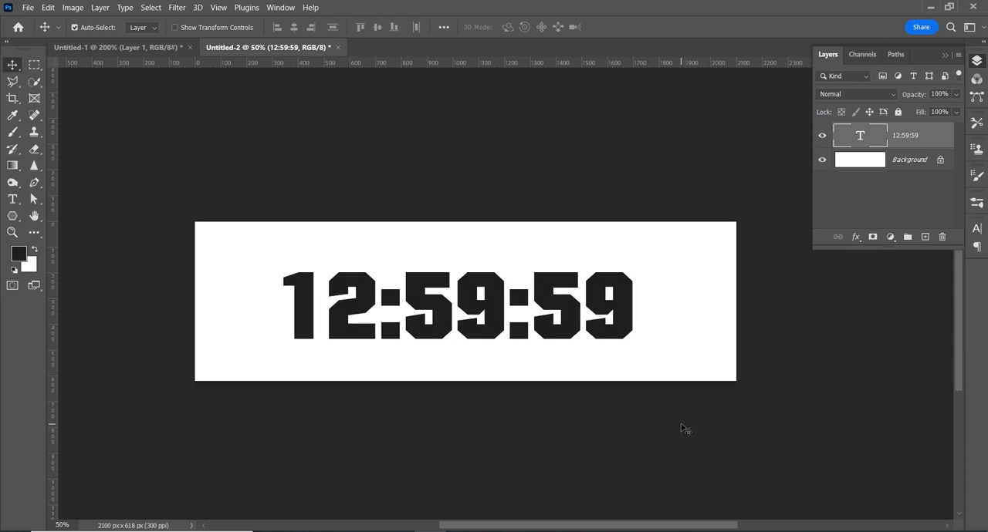
Step: Extend the layer list downward and switch its previews to medium thumbnails
{"action": "left_click_drag", "start_coordinate": [489, 337], "coordinate": [485, 285]}
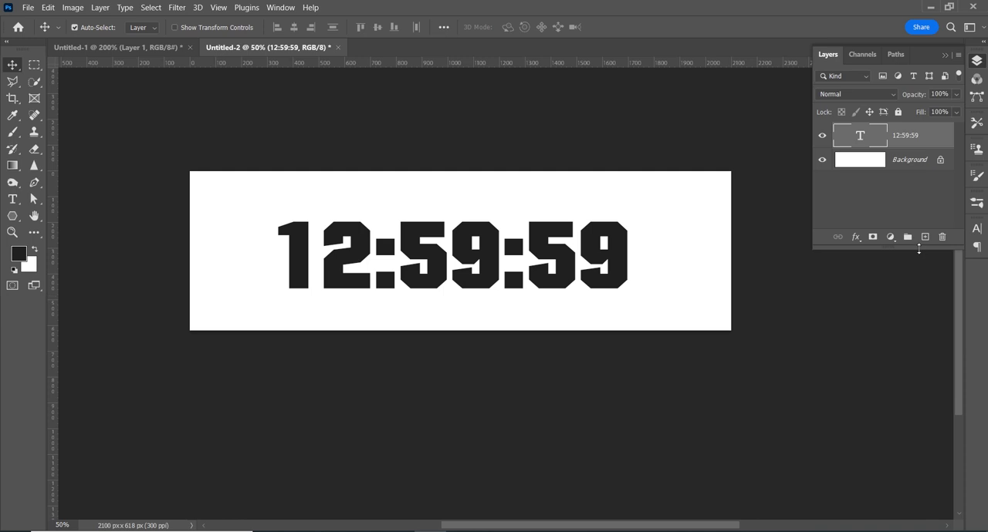
{"action": "left_click_drag", "start_coordinate": [918, 249], "coordinate": [871, 482]}
{"action": "right_click", "coordinate": [870, 346]}
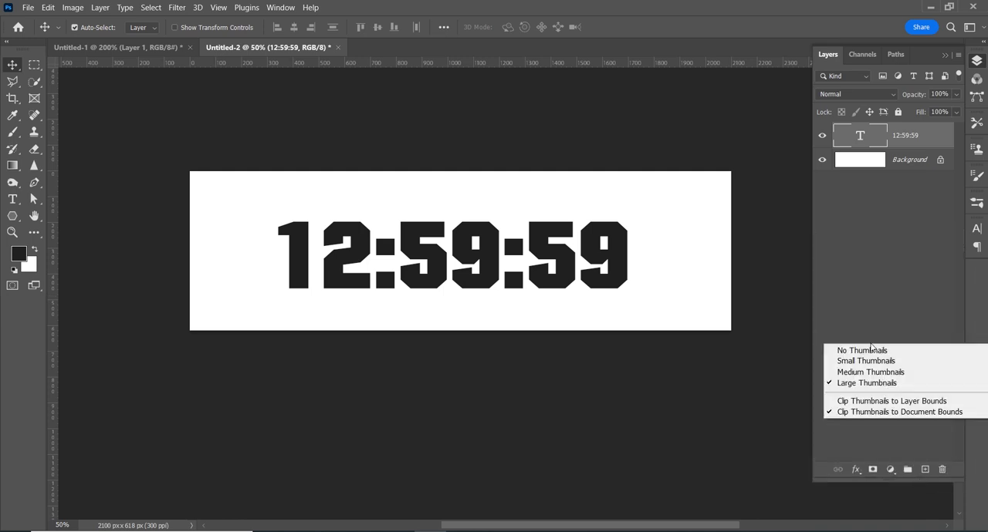
{"action": "left_click", "coordinate": [880, 371]}
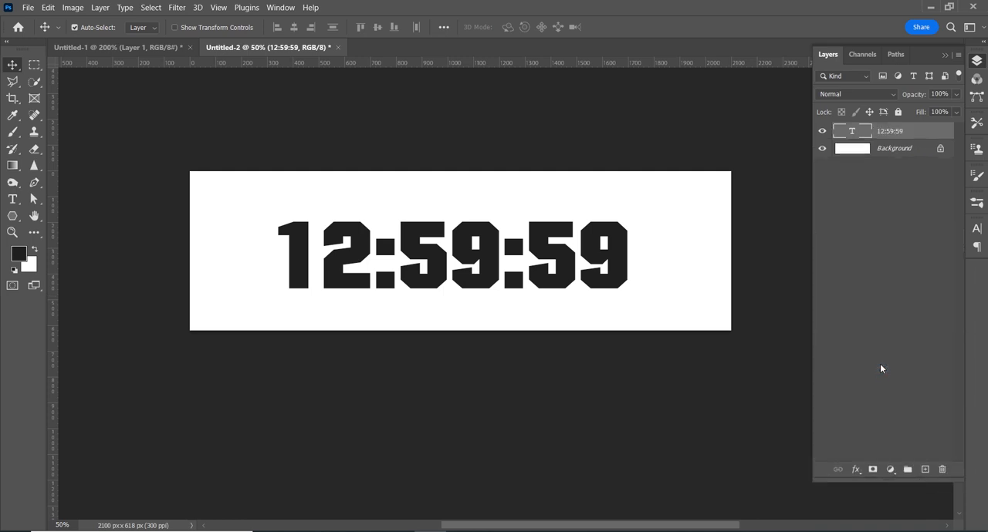
Step: Unlock the Background layer, and duplicate both the 12:59:59 text layer and the white layer six times
{"action": "left_click", "coordinate": [939, 149]}
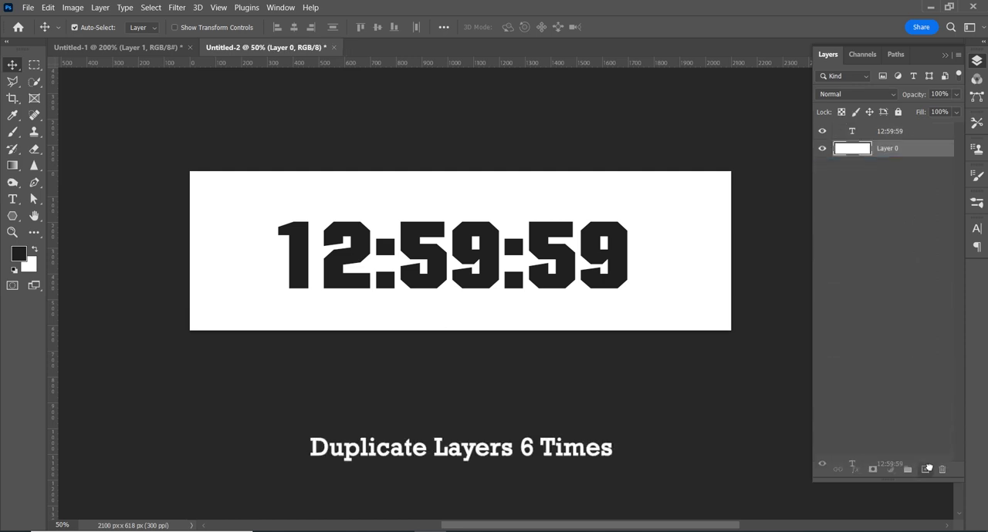
{"action": "left_click_drag", "start_coordinate": [915, 135], "coordinate": [926, 470]}
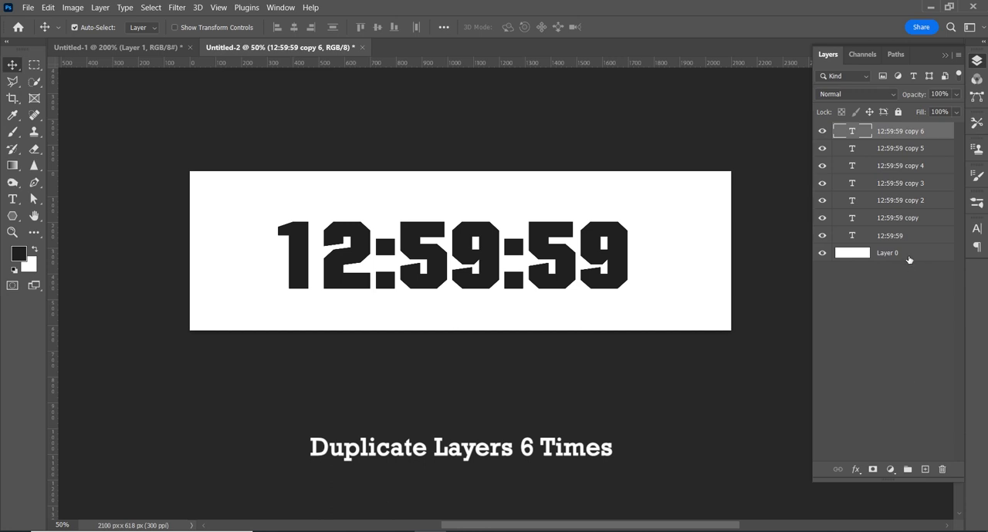
{"action": "left_click_drag", "start_coordinate": [909, 260], "coordinate": [925, 470]}
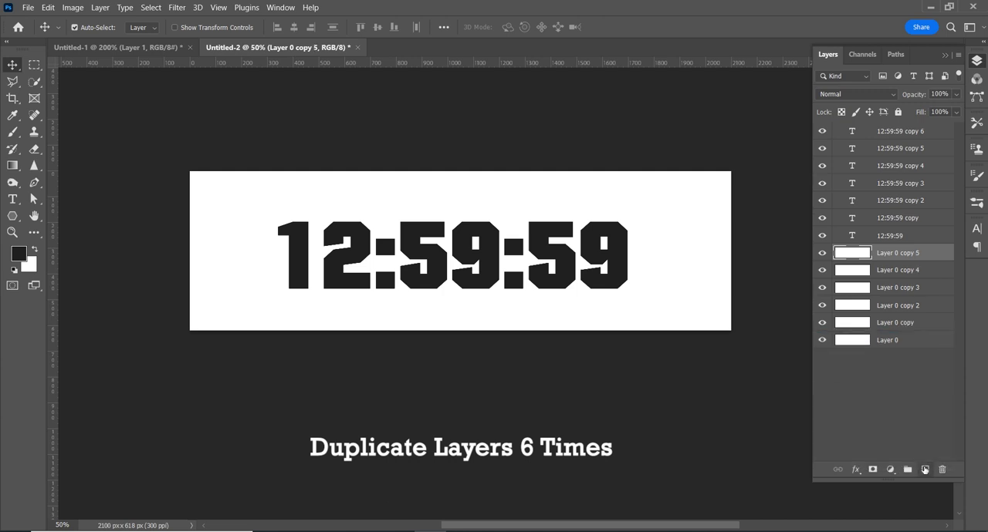
{"action": "left_click_drag", "start_coordinate": [921, 258], "coordinate": [925, 469]}
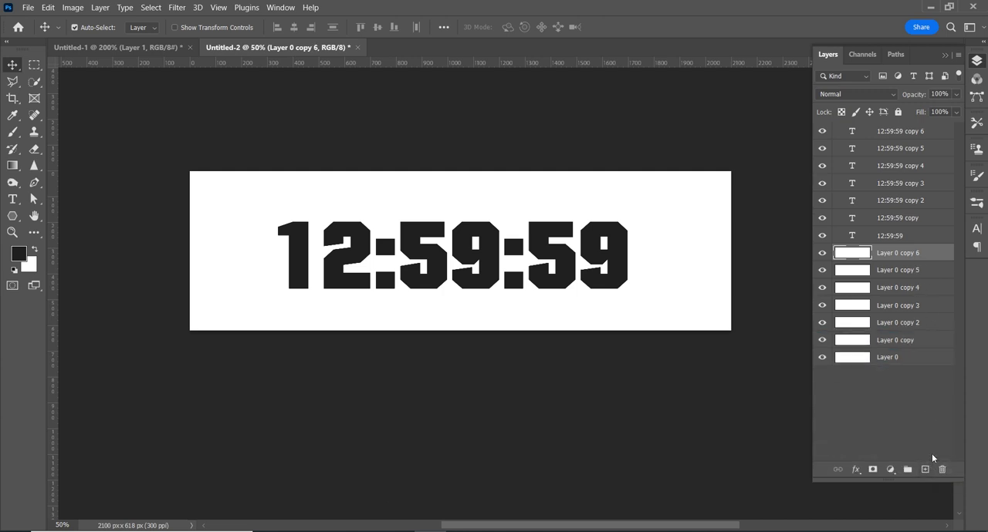
Step: Reorder the white layer copies so that one sits directly beneath each text layer
{"action": "left_click_drag", "start_coordinate": [899, 260], "coordinate": [898, 150]}
{"action": "left_click_drag", "start_coordinate": [896, 270], "coordinate": [886, 187]}
{"action": "left_click_drag", "start_coordinate": [893, 296], "coordinate": [888, 246]}
{"action": "left_click_drag", "start_coordinate": [897, 324], "coordinate": [895, 281]}
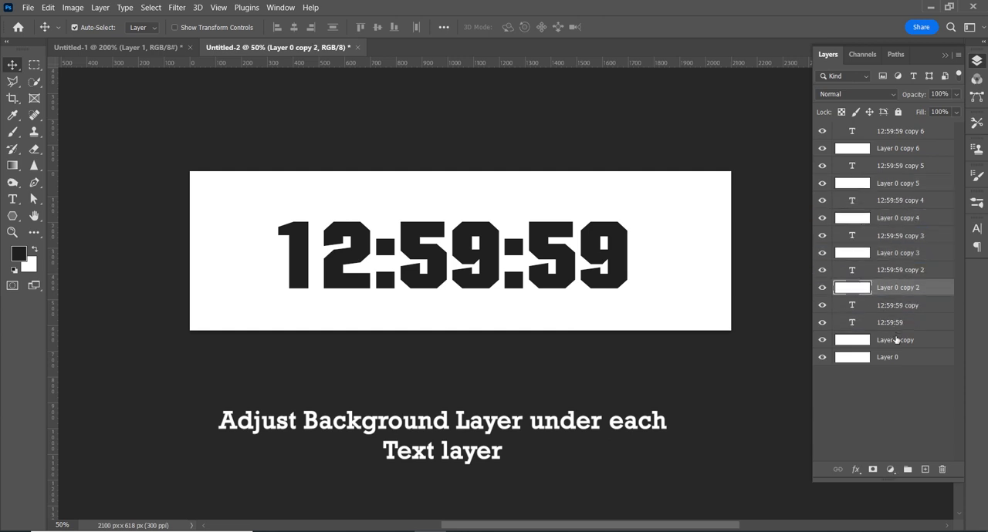
{"action": "left_click_drag", "start_coordinate": [895, 339], "coordinate": [893, 314]}
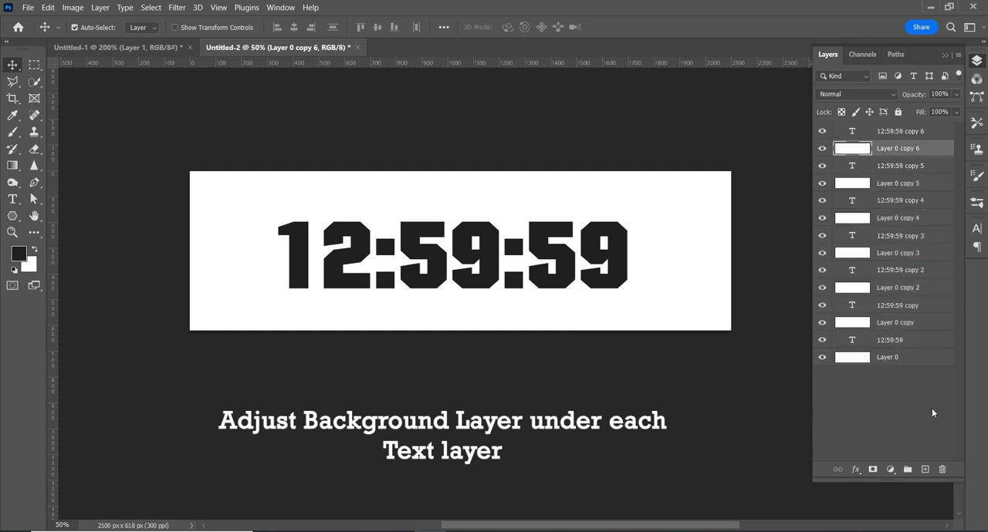
Step: Hide every layer except the text layer 12:59:59 copy 5
{"action": "left_click_drag", "start_coordinate": [820, 148], "coordinate": [815, 339]}
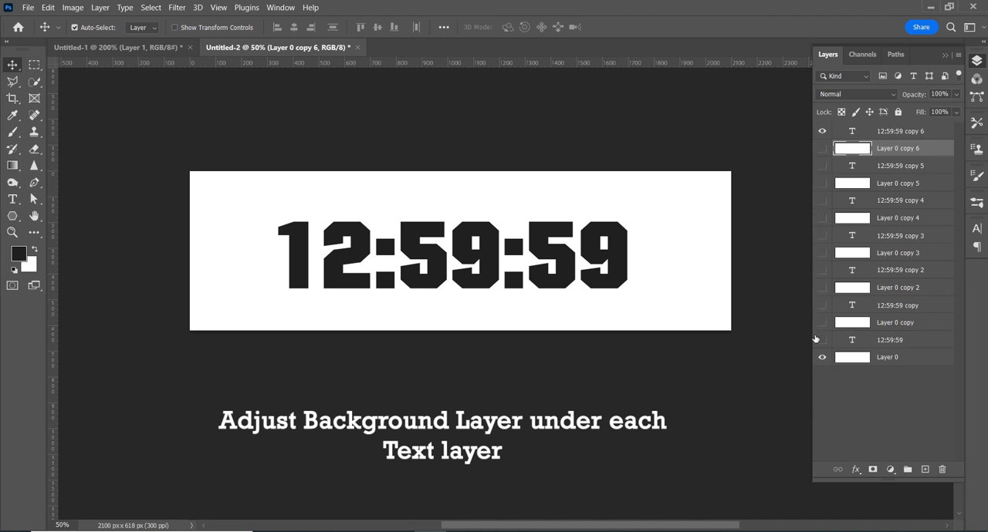
{"action": "left_click", "coordinate": [855, 136]}
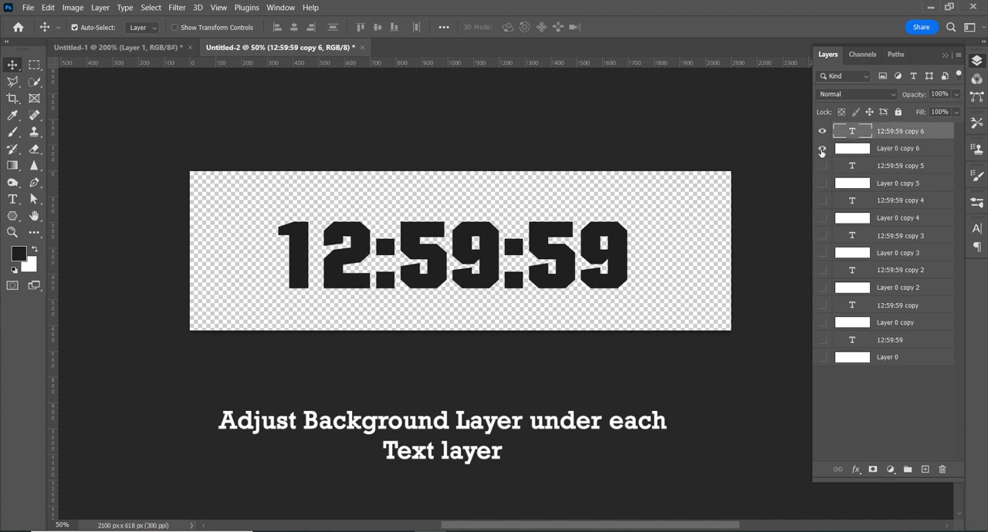
{"action": "left_click", "coordinate": [821, 148]}
{"action": "left_click", "coordinate": [822, 131]}
{"action": "left_click", "coordinate": [822, 148]}
{"action": "left_click", "coordinate": [822, 165]}
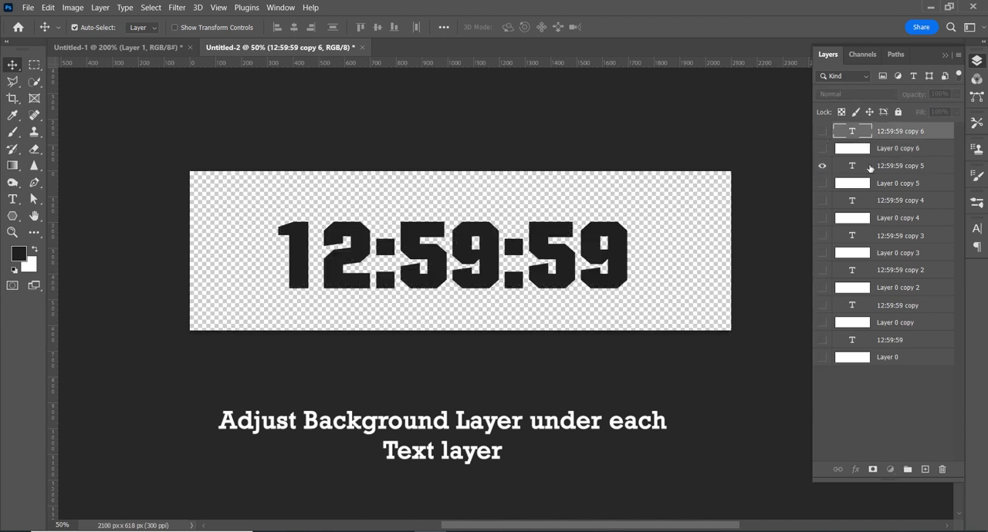
Step: Change the text of layer 12:59:59 copy 5 to 12:59:58 and hide that layer
{"action": "left_click", "coordinate": [869, 168]}
{"action": "double_click", "coordinate": [628, 255]}
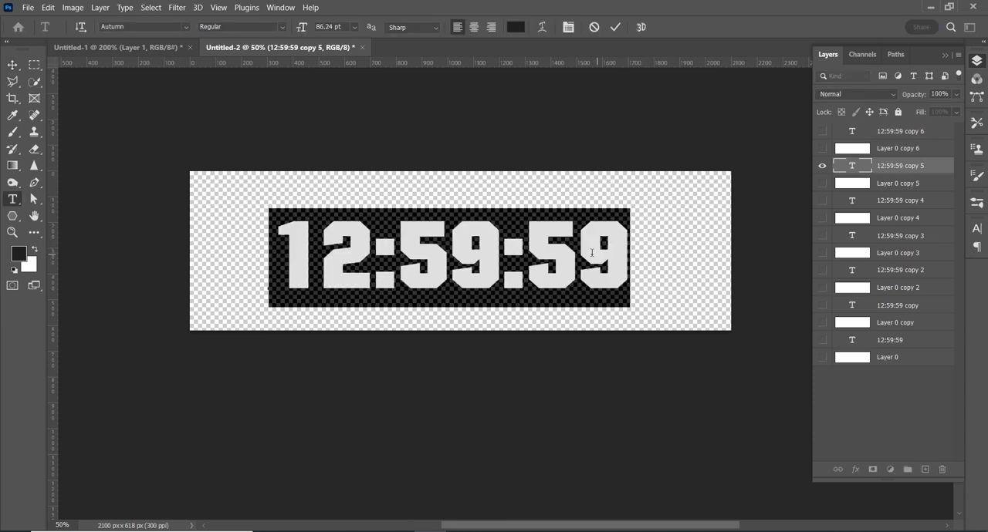
{"action": "left_click_drag", "start_coordinate": [581, 255], "coordinate": [632, 253]}
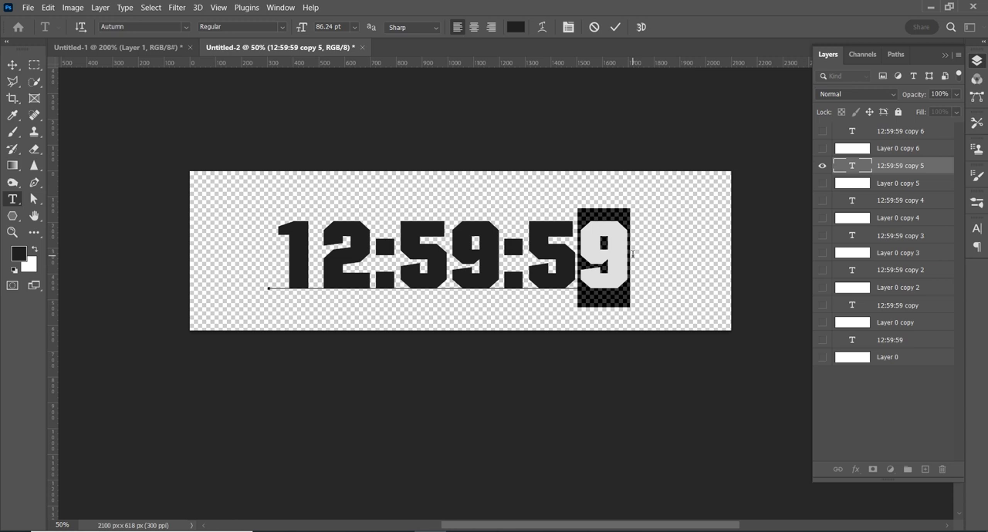
{"action": "left_click", "coordinate": [650, 262]}
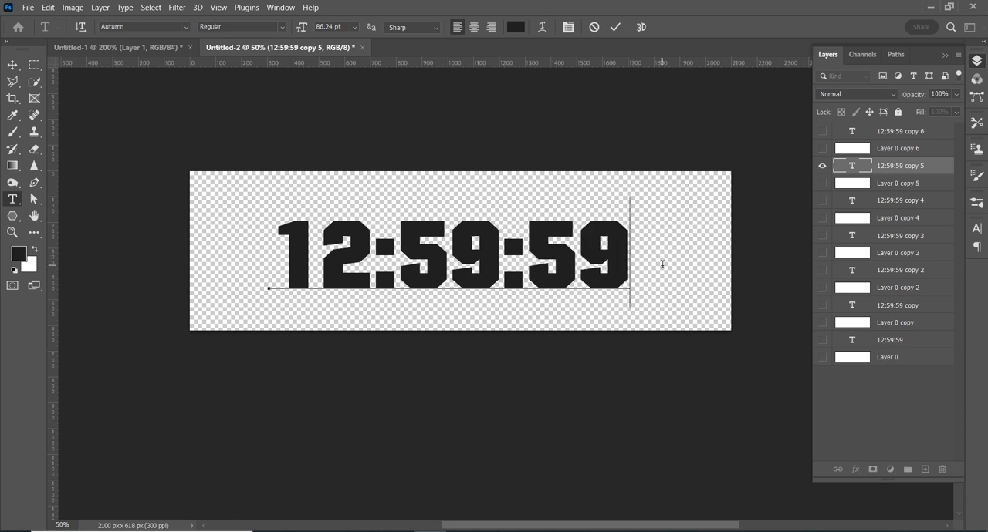
{"action": "left_click_drag", "start_coordinate": [592, 260], "coordinate": [594, 260]}
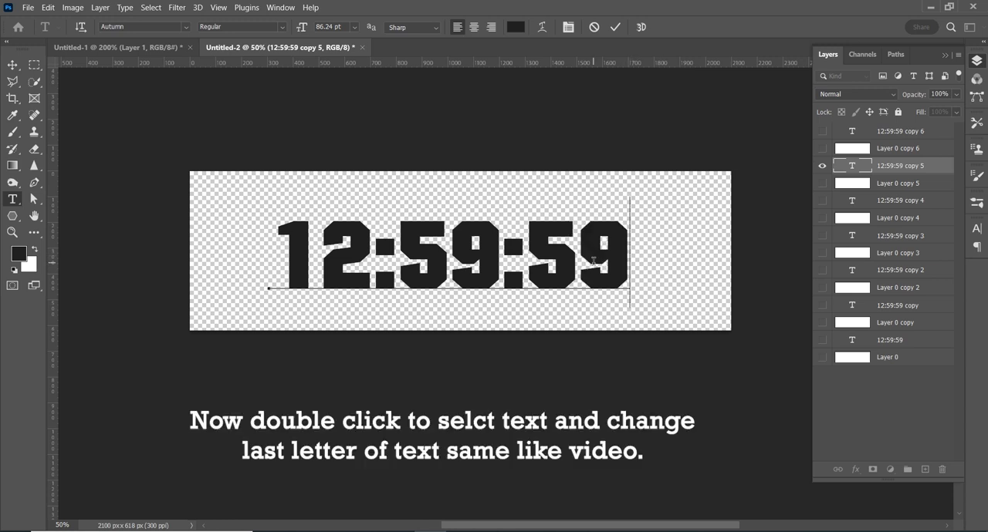
{"action": "type", "text": "8"}
{"action": "left_click", "coordinate": [615, 27]}
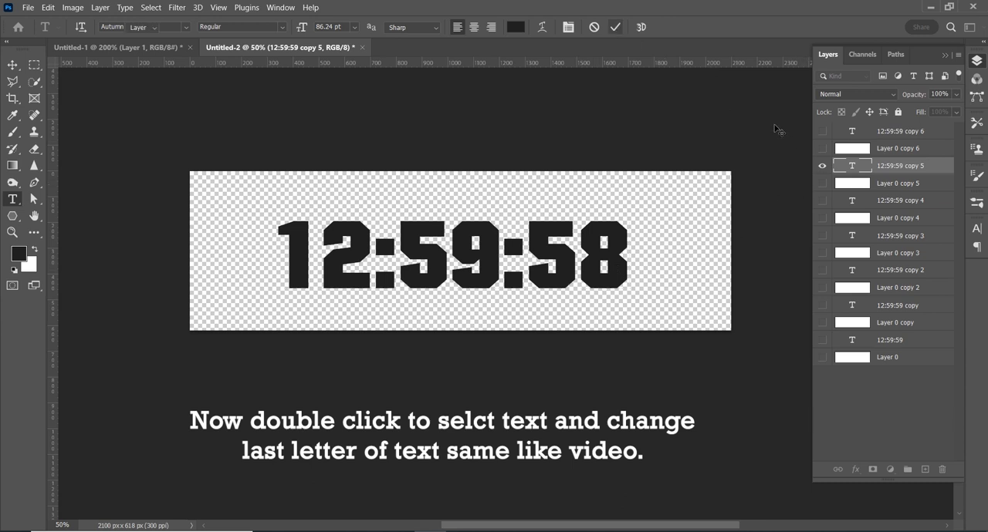
{"action": "key", "text": "v"}
{"action": "left_click", "coordinate": [822, 165]}
Step: Show the 12:59:59 copy 4 layer, change its text to 12:59:57, and hide it again
{"action": "left_click", "coordinate": [822, 201]}
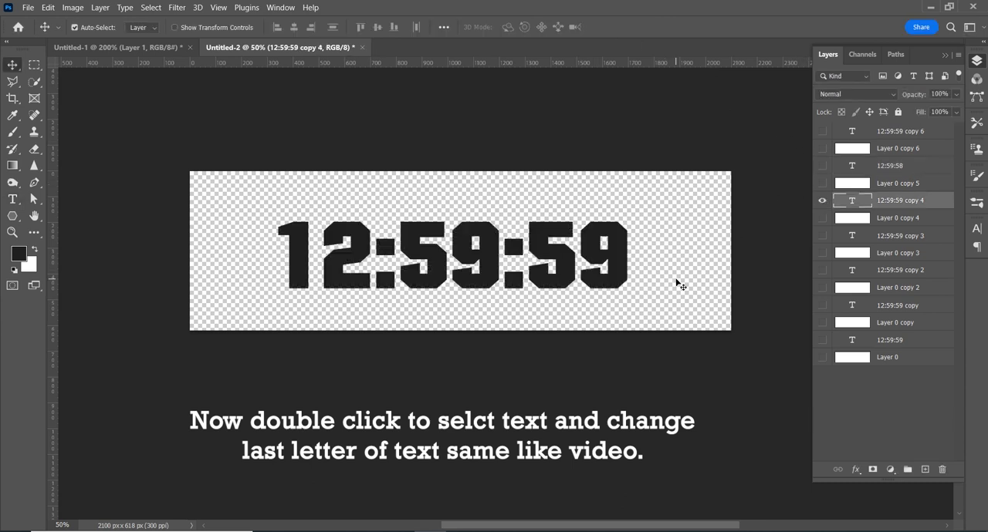
{"action": "double_click", "coordinate": [614, 263]}
{"action": "left_click_drag", "start_coordinate": [614, 262], "coordinate": [597, 267]}
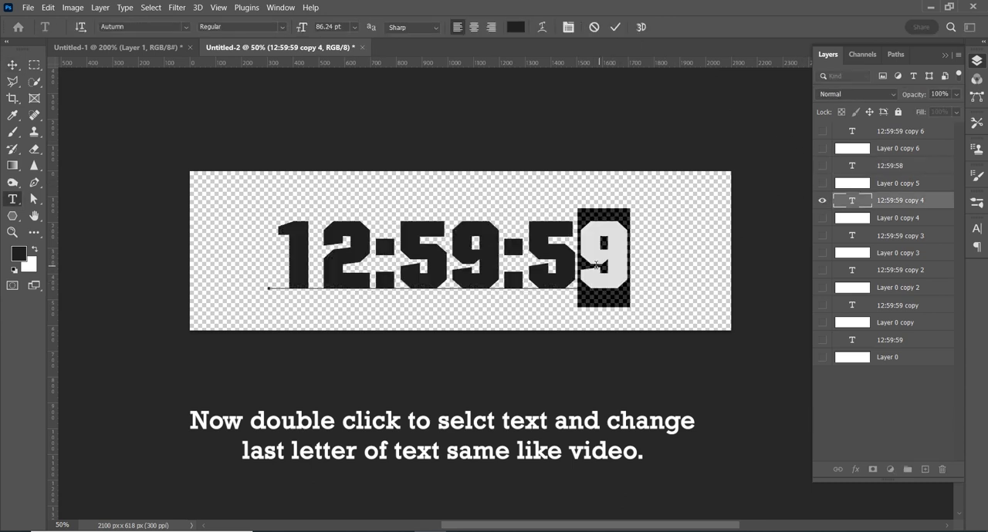
{"action": "type", "text": "7"}
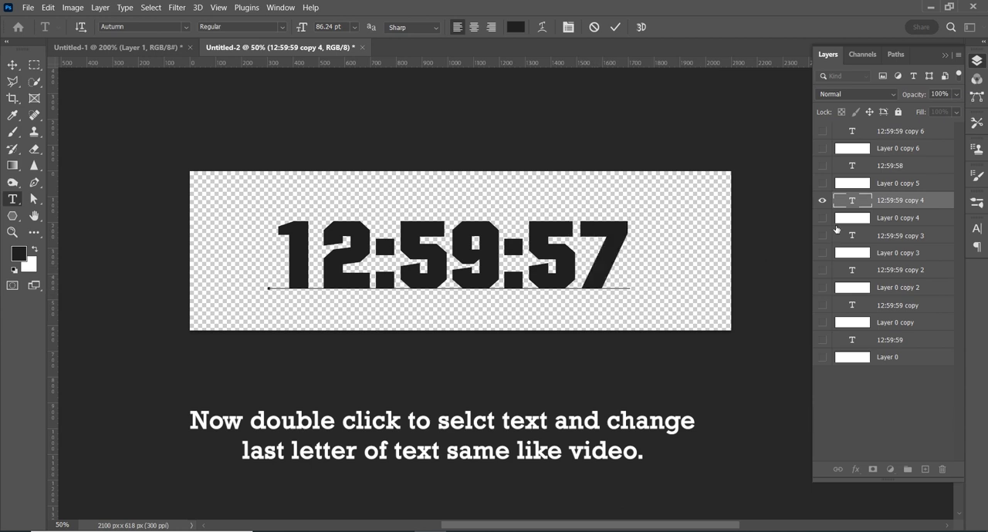
{"action": "left_click", "coordinate": [615, 27]}
{"action": "left_click", "coordinate": [822, 201]}
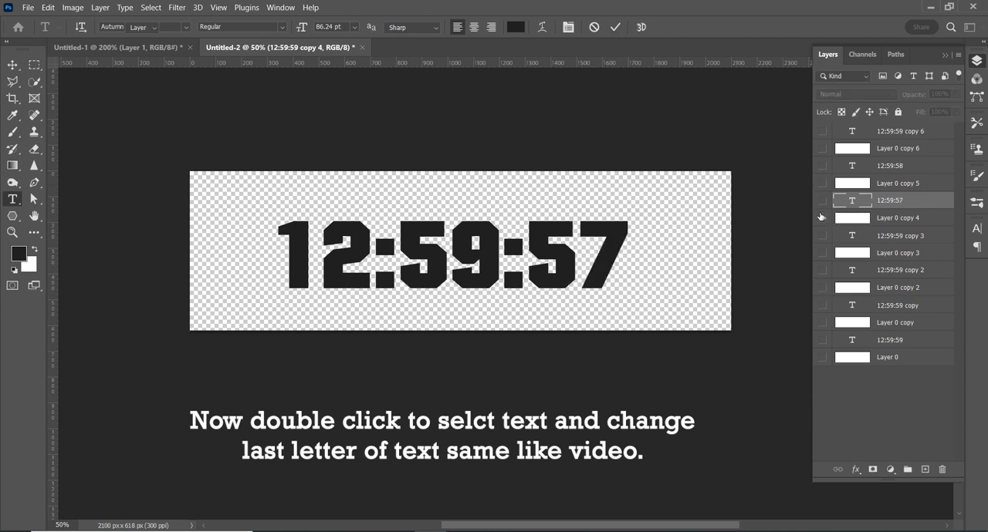
Step: Show the 12:59:59 copy 3 layer, change its text to 12:59:56, and hide it again
{"action": "left_click", "coordinate": [822, 218]}
{"action": "left_click", "coordinate": [822, 236]}
{"action": "left_click", "coordinate": [882, 236]}
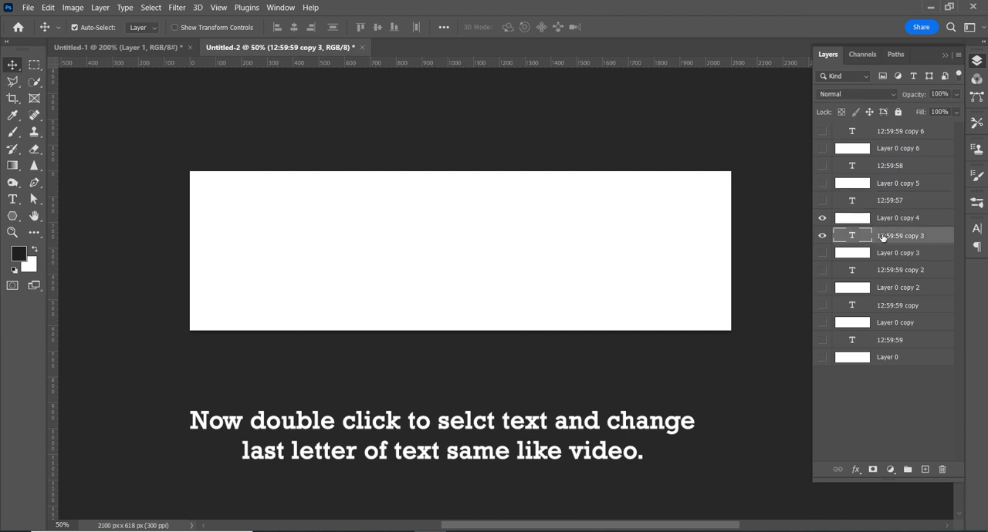
{"action": "left_click", "coordinate": [821, 218]}
{"action": "left_click", "coordinate": [631, 253]}
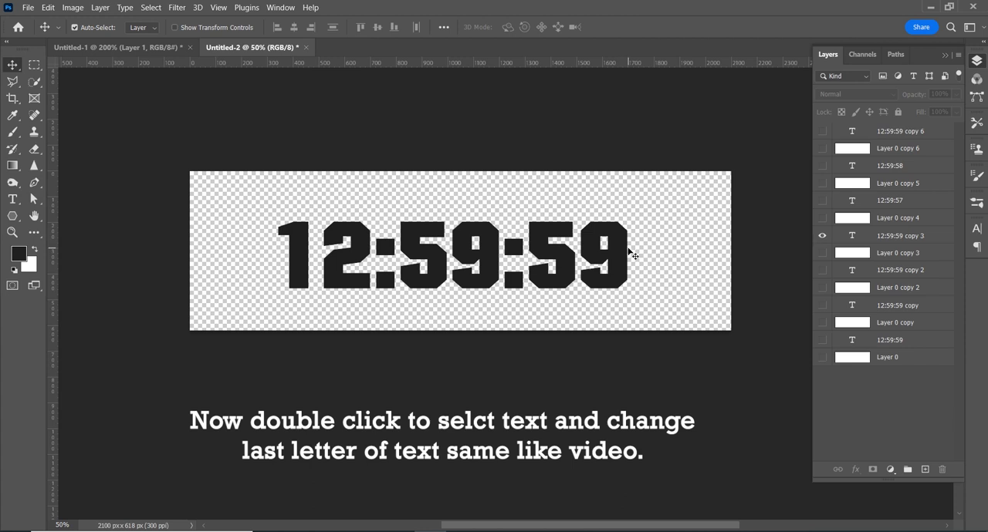
{"action": "double_click", "coordinate": [628, 251]}
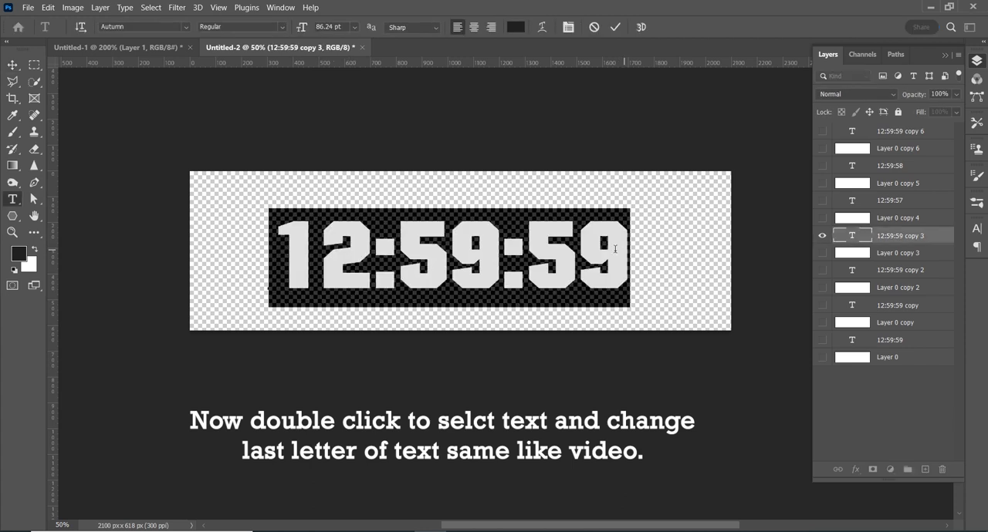
{"action": "left_click_drag", "start_coordinate": [615, 249], "coordinate": [593, 253]}
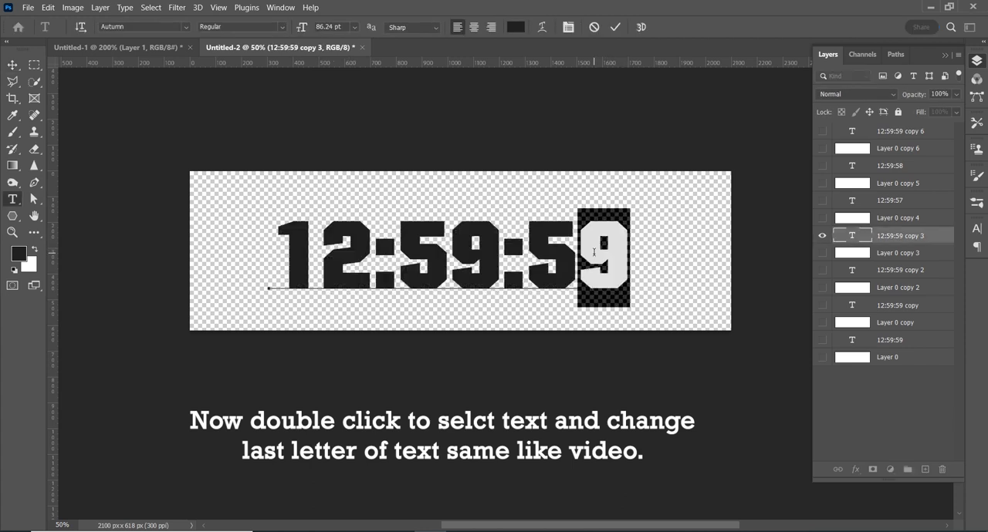
{"action": "type", "text": "6"}
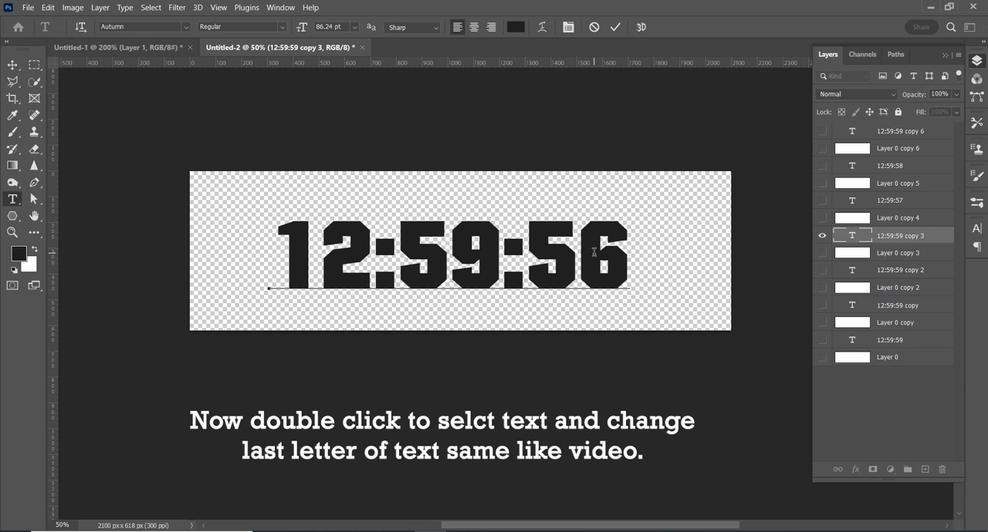
{"action": "left_click", "coordinate": [822, 237]}
Step: Show the 12:59:59 copy 2 layer, change its text to 12:59:55, and hide it again
{"action": "left_click", "coordinate": [822, 254]}
{"action": "left_click", "coordinate": [823, 270], "text": "alt"}
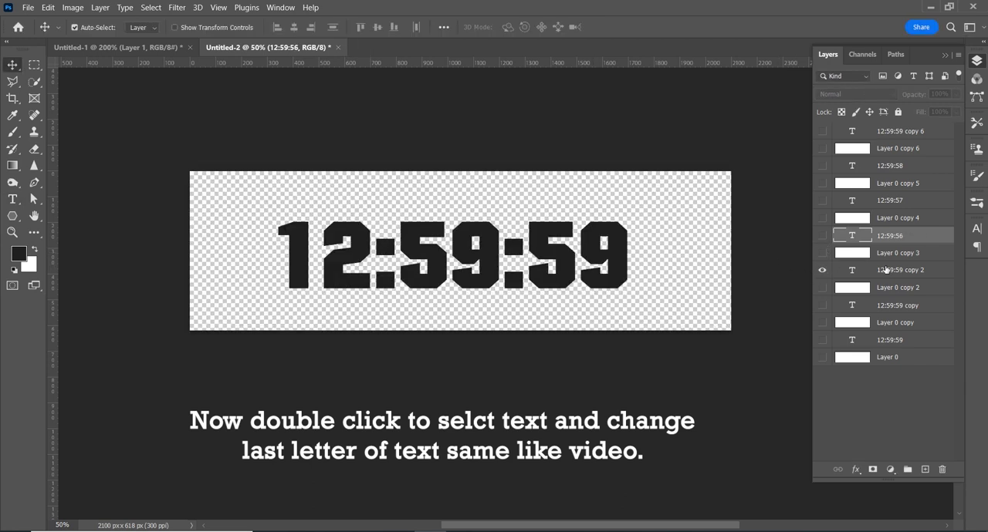
{"action": "left_click", "coordinate": [886, 270]}
{"action": "double_click", "coordinate": [625, 263]}
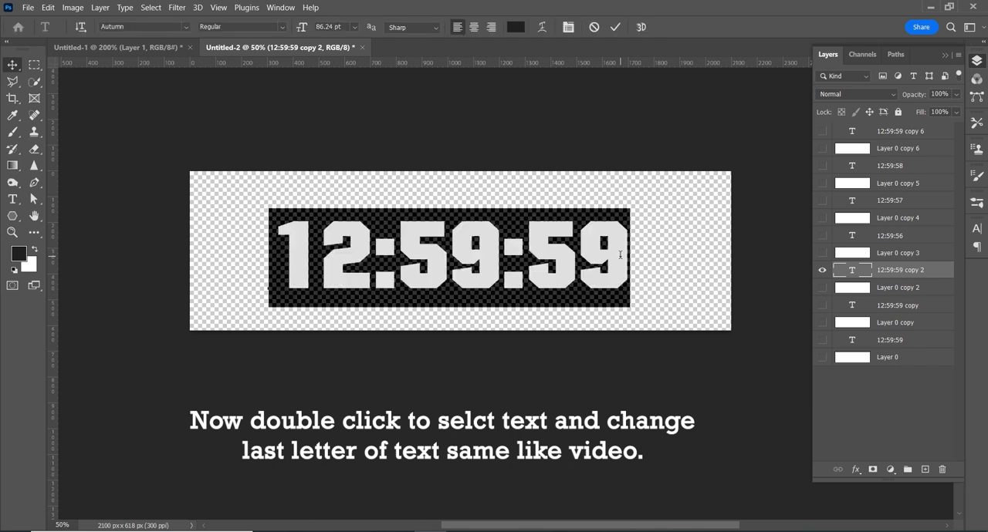
{"action": "left_click", "coordinate": [596, 258]}
{"action": "key", "text": "shift+Right"}
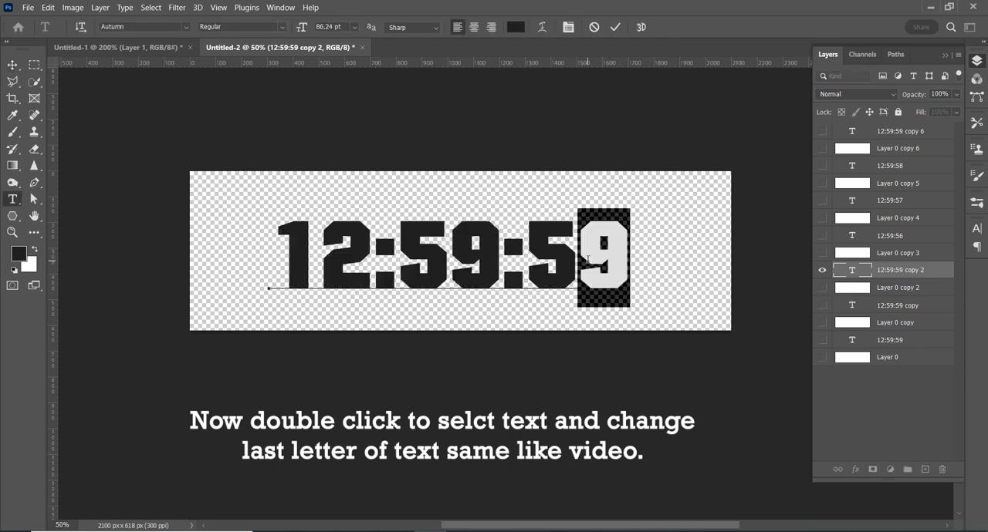
{"action": "type", "text": "5"}
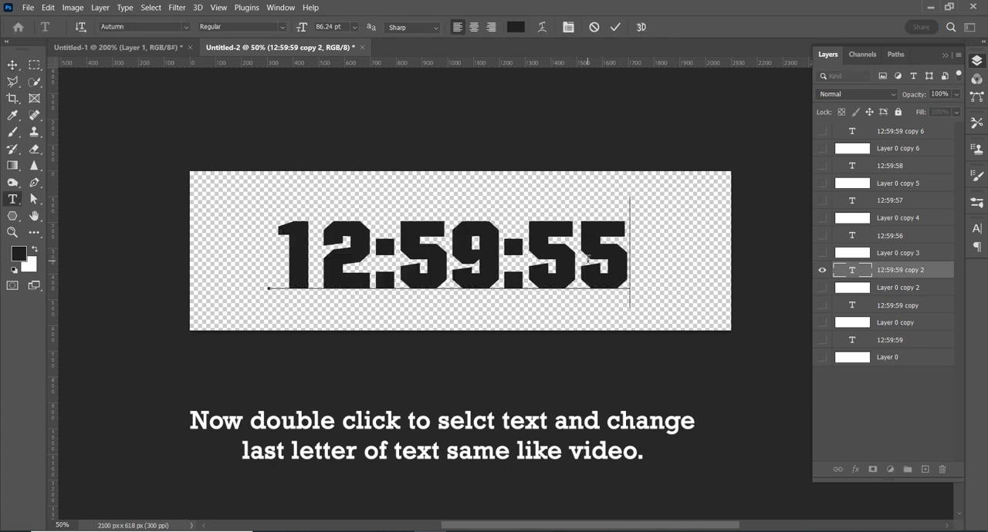
{"action": "left_click", "coordinate": [822, 271]}
Step: Show the 12:59:59 copy layer, change its text to 12:59:54, and hide it again
{"action": "left_click", "coordinate": [822, 306]}
{"action": "left_click", "coordinate": [889, 306]}
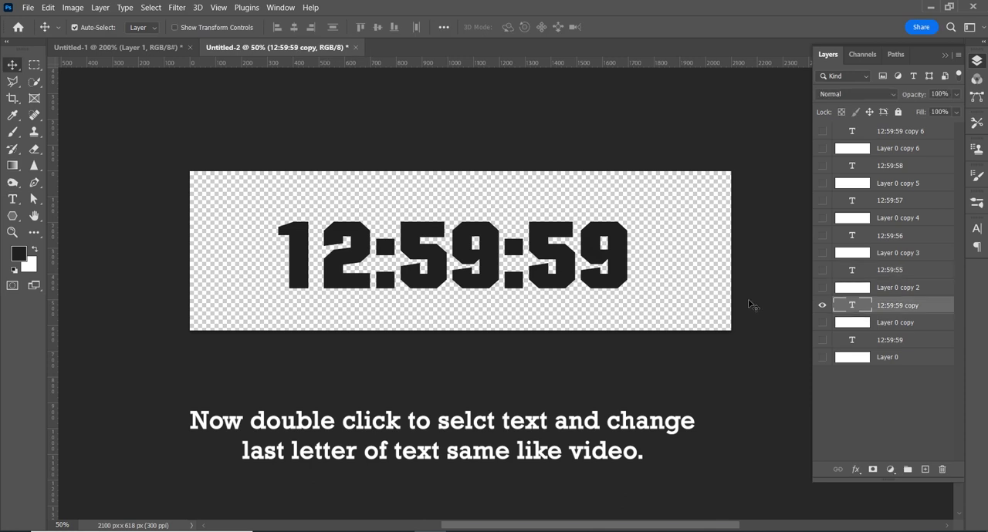
{"action": "double_click", "coordinate": [605, 263]}
{"action": "left_click_drag", "start_coordinate": [605, 262], "coordinate": [594, 262]}
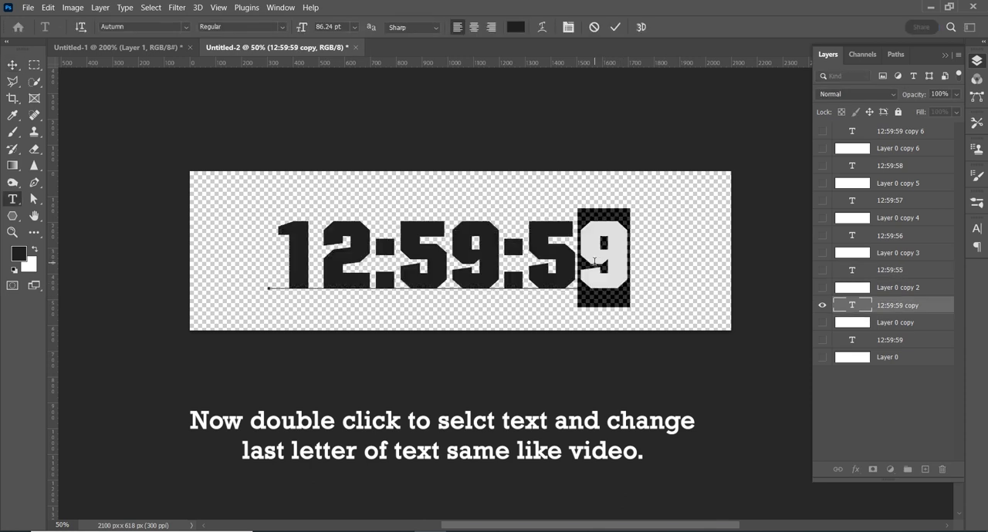
{"action": "type", "text": "4"}
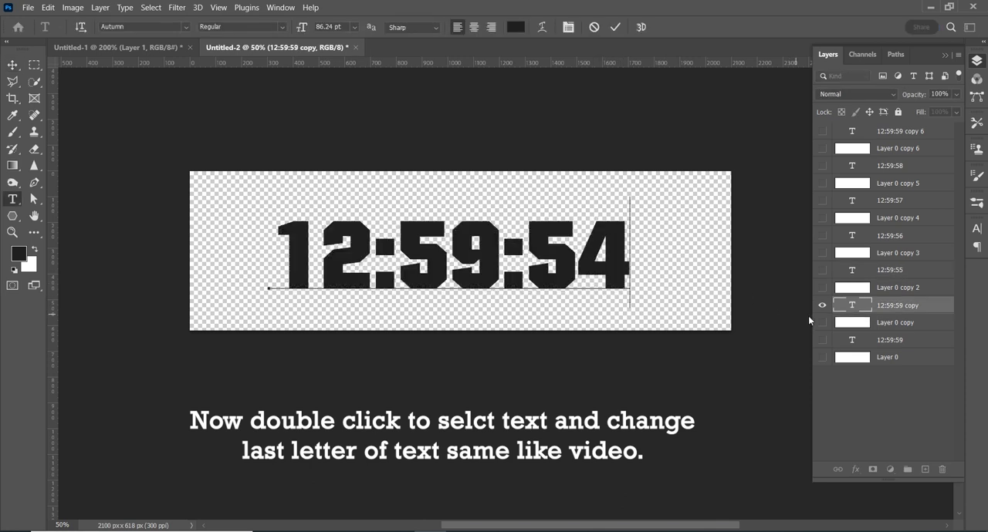
{"action": "key", "text": "ctrl+Return"}
{"action": "key", "text": "v"}
{"action": "left_click", "coordinate": [823, 307]}
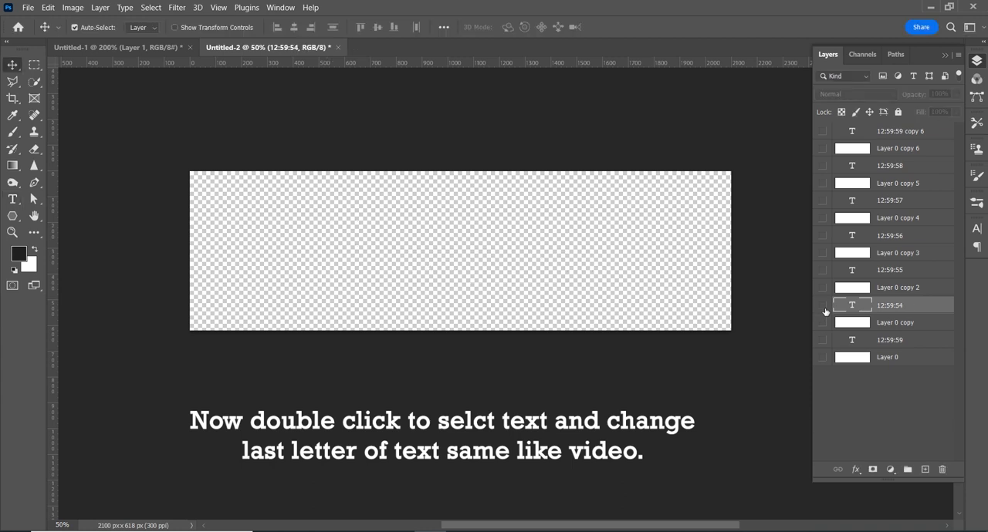
Step: Change the text of the original 12:59:59 layer to 12:59:53 and make every layer visible
{"action": "left_click", "coordinate": [821, 340]}
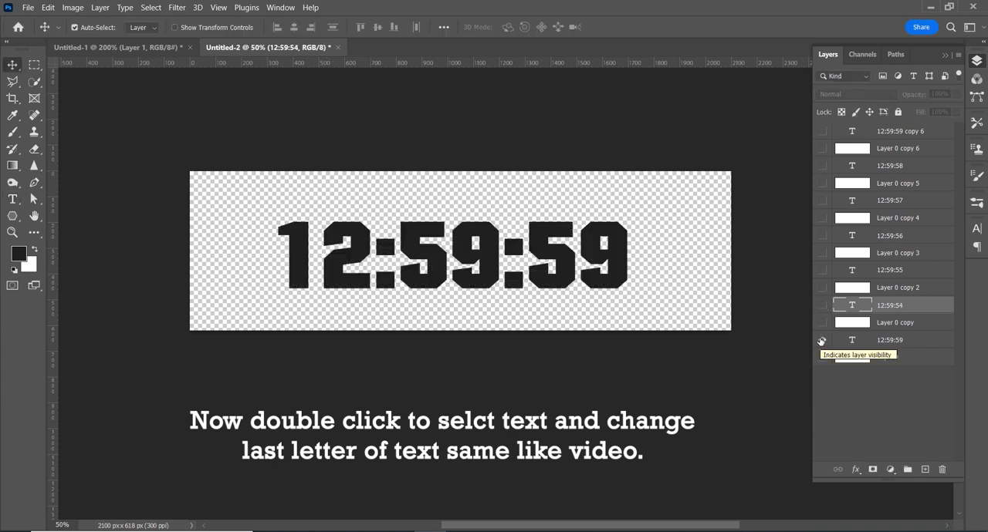
{"action": "left_click", "coordinate": [880, 347]}
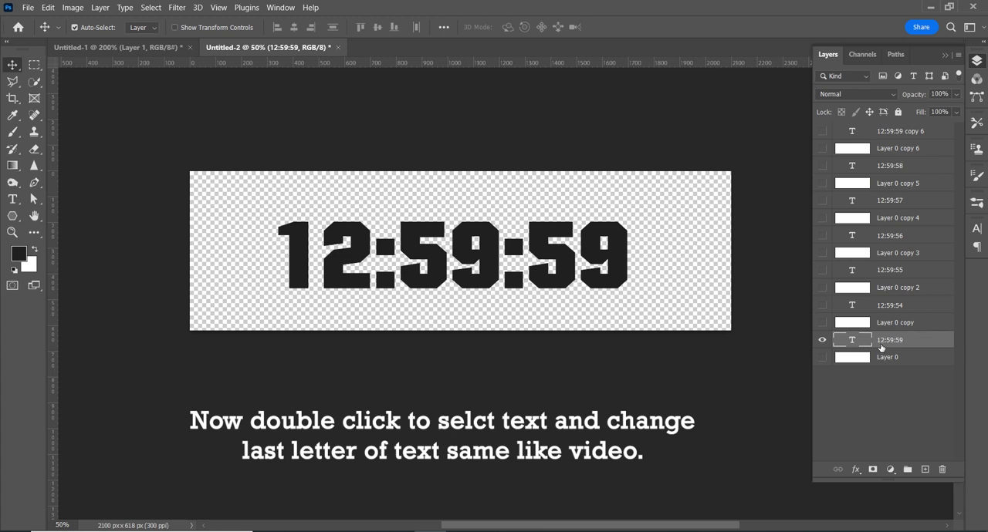
{"action": "double_click", "coordinate": [627, 285]}
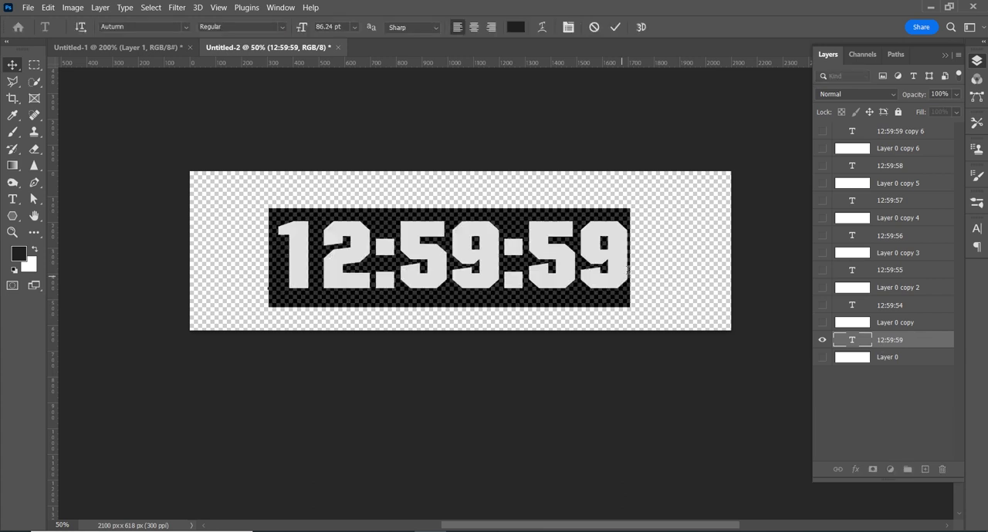
{"action": "left_click_drag", "start_coordinate": [627, 284], "coordinate": [593, 272]}
{"action": "type", "text": "3"}
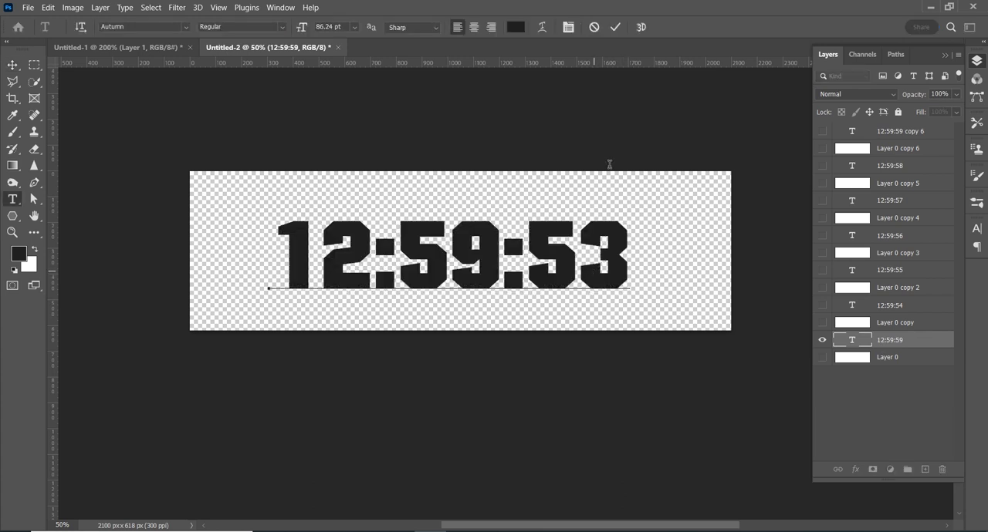
{"action": "left_click", "coordinate": [615, 27]}
{"action": "key", "text": "v"}
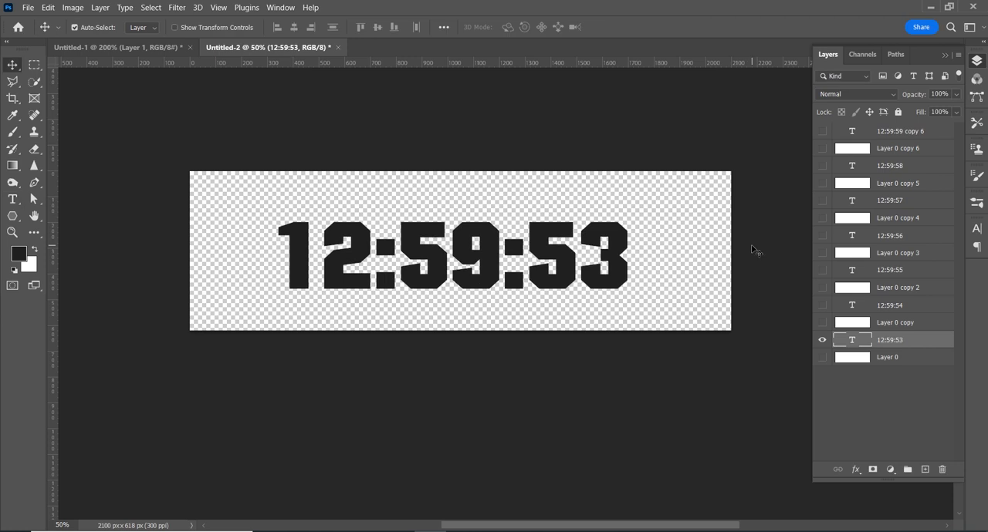
{"action": "left_click_drag", "start_coordinate": [822, 327], "coordinate": [822, 133]}
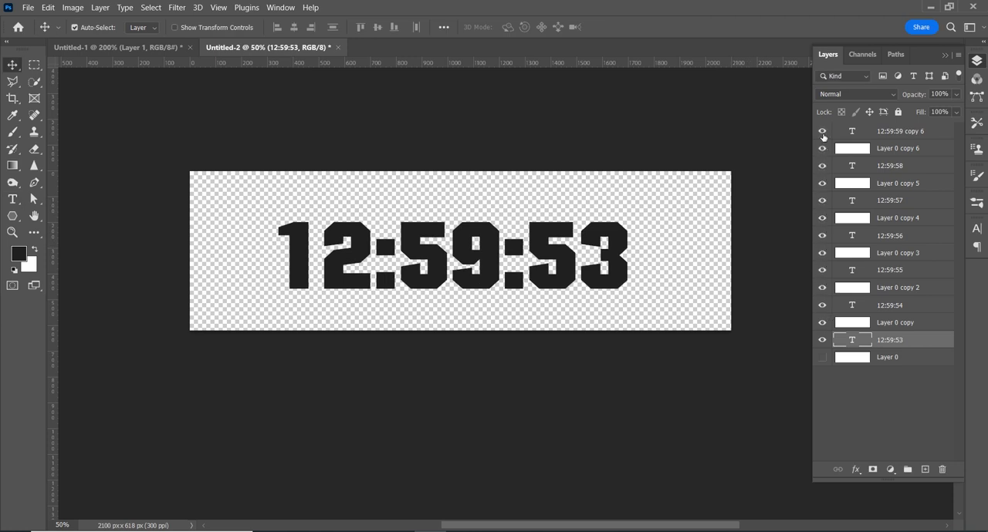
{"action": "left_click", "coordinate": [822, 357]}
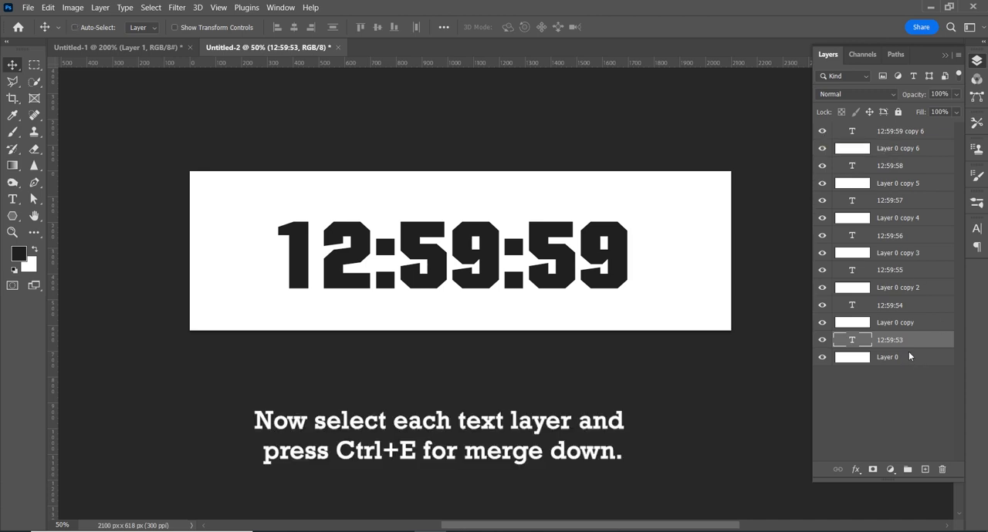
Step: Merge each text layer, from 12:59:53 up to 12:59:59 copy 6, down into the white layer directly beneath it
{"action": "key", "text": "ctrl+e"}
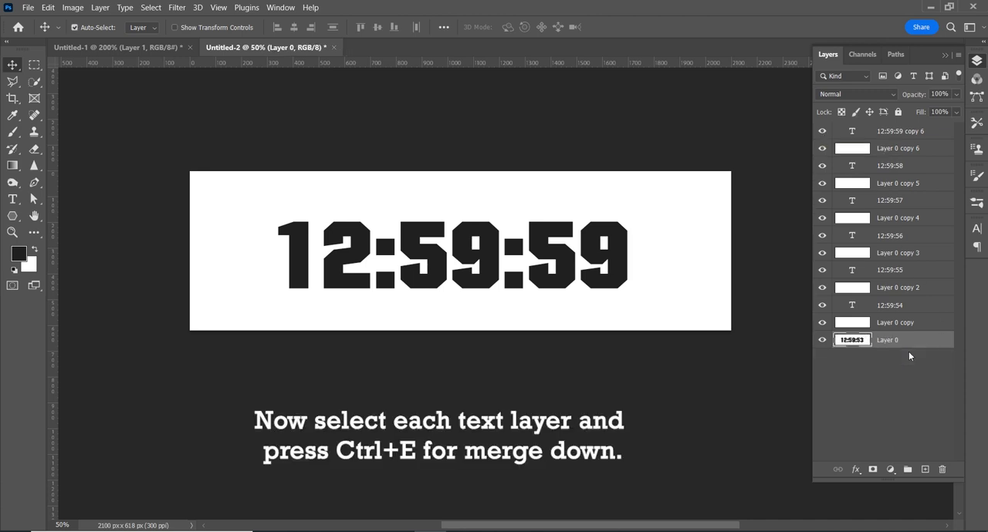
{"action": "left_click", "coordinate": [891, 308]}
{"action": "key", "text": "ctrl+e"}
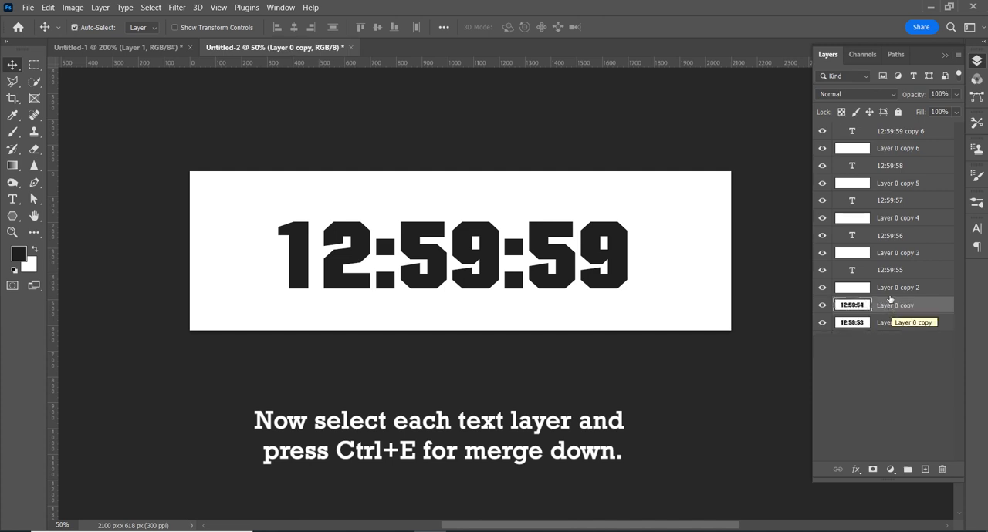
{"action": "left_click", "coordinate": [889, 270]}
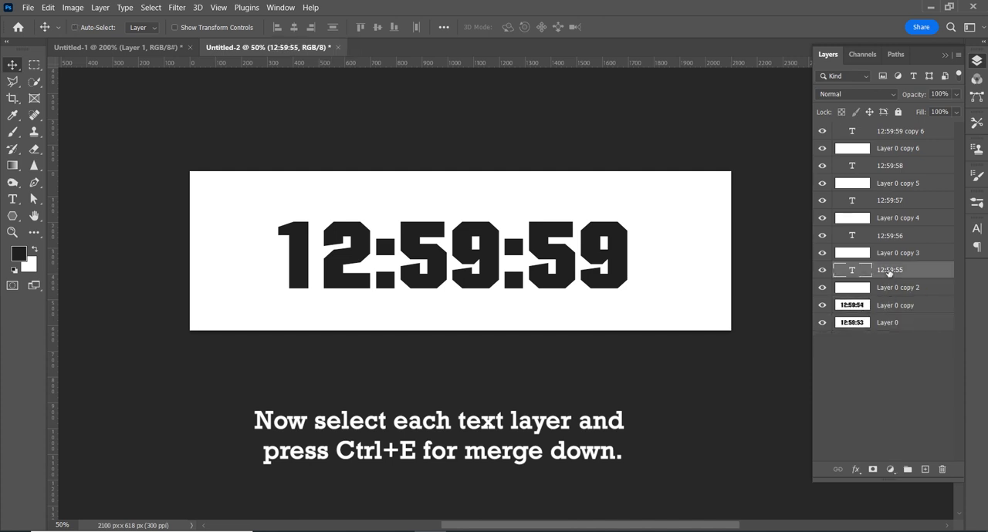
{"action": "key", "text": "ctrl+e"}
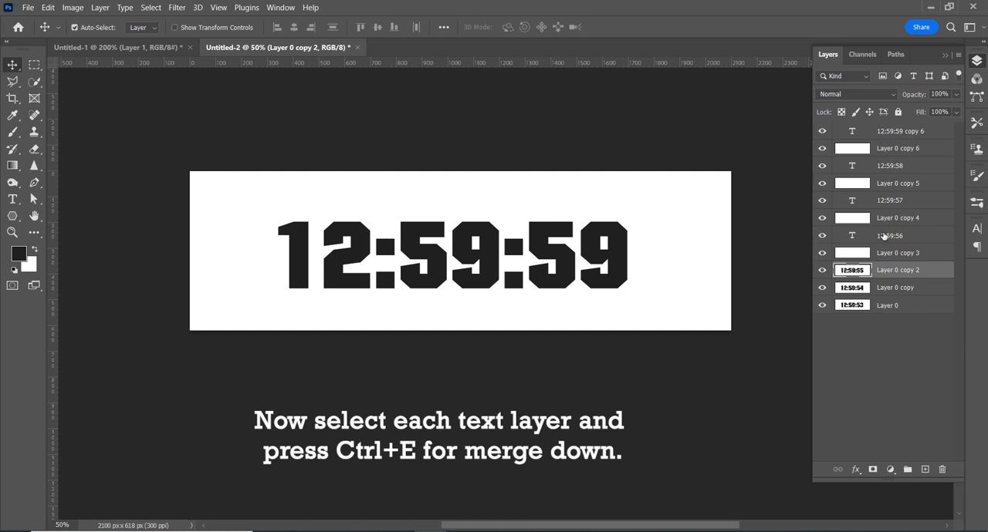
{"action": "left_click", "coordinate": [883, 236]}
{"action": "key", "text": "ctrl+e"}
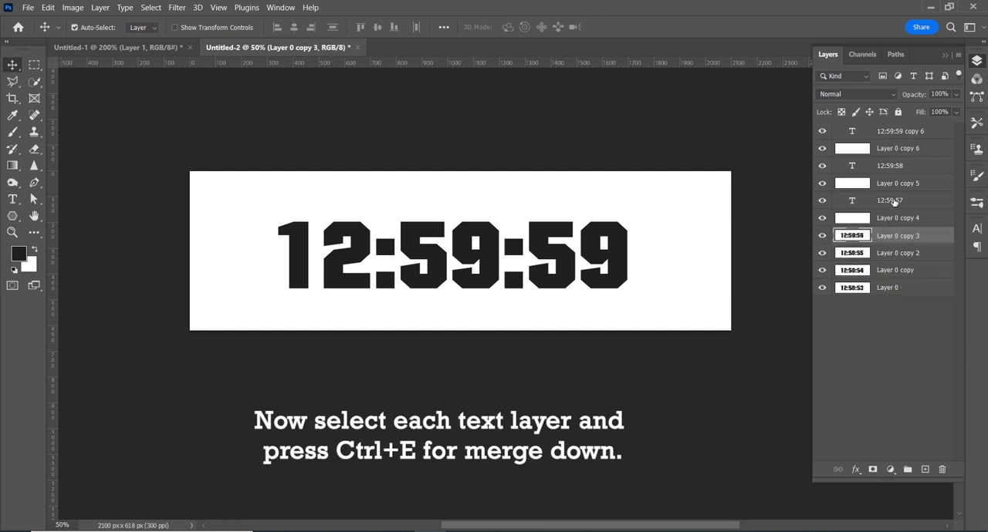
{"action": "left_click", "coordinate": [894, 202]}
{"action": "key", "text": "ctrl+e"}
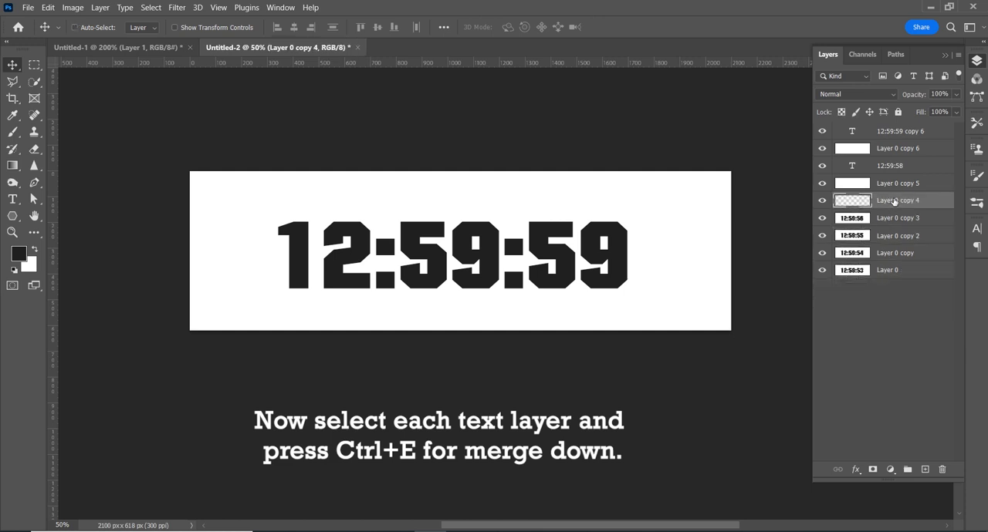
{"action": "left_click", "coordinate": [893, 167]}
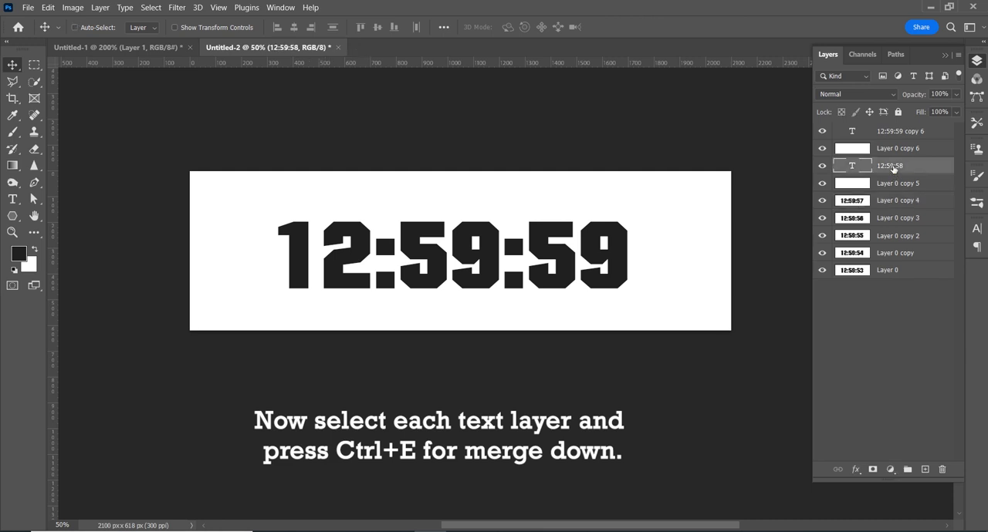
{"action": "key", "text": "ctrl+e"}
{"action": "left_click", "coordinate": [893, 132]}
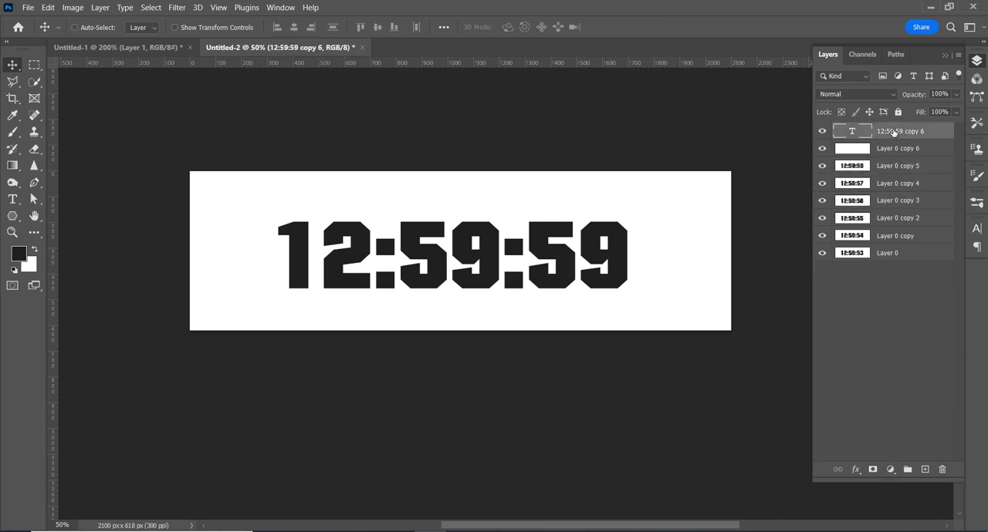
{"action": "key", "text": "ctrl+e"}
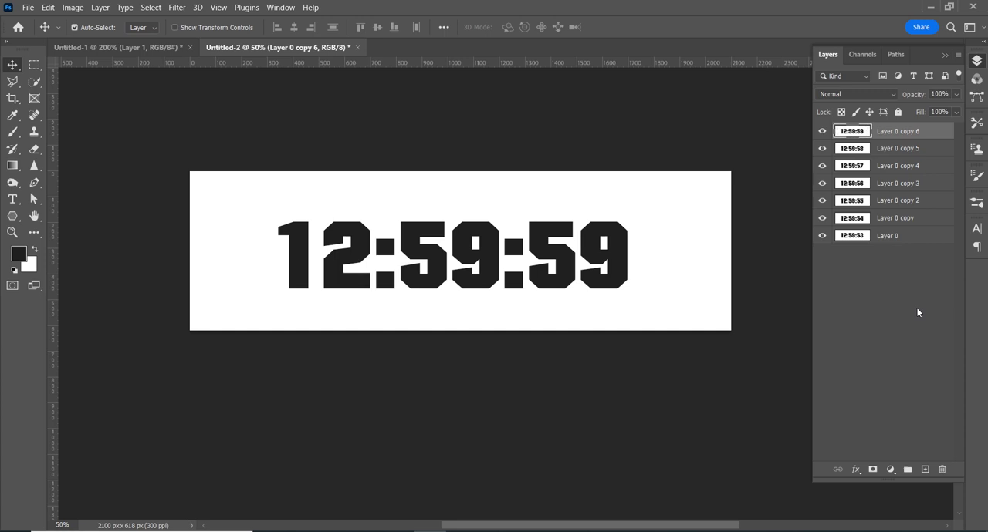
Step: Check the countdown order by hiding the merged layers one by one from the uppermost downwards, and show them all again
{"action": "left_click", "coordinate": [849, 278]}
{"action": "mouse_move", "coordinate": [822, 235]}
{"action": "left_mouse_down"}
{"action": "mouse_move", "coordinate": [816, 147]}
{"action": "mouse_move", "coordinate": [823, 229]}
{"action": "left_mouse_up"}
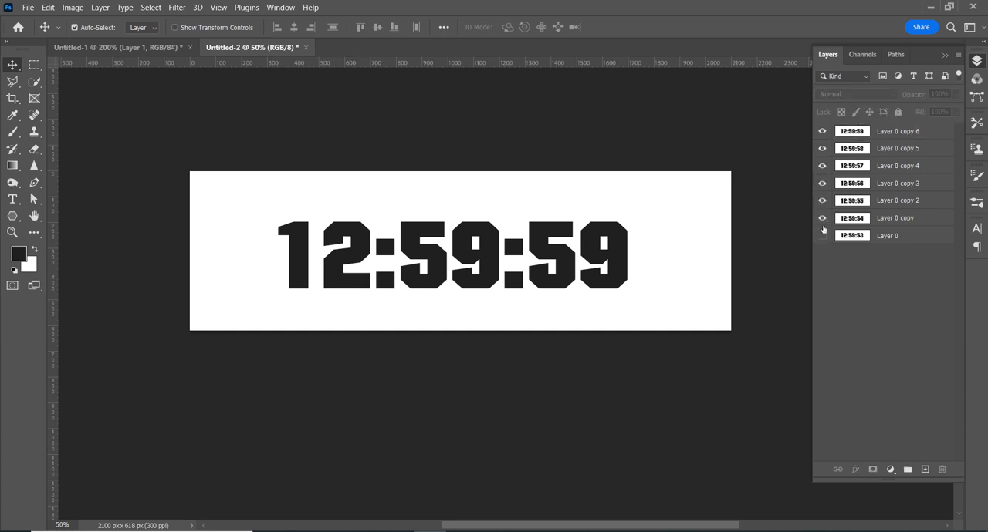
{"action": "left_click", "coordinate": [822, 131]}
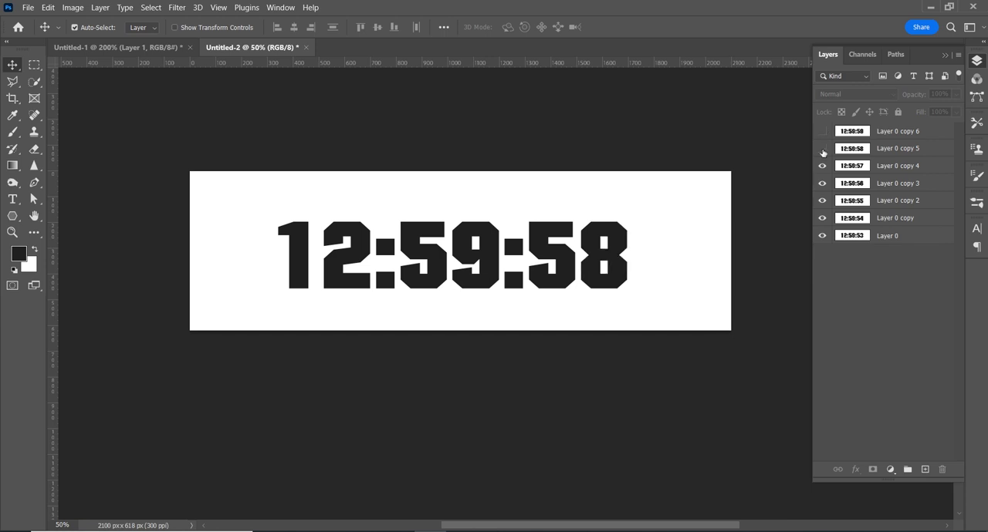
{"action": "left_click", "coordinate": [823, 150]}
{"action": "left_click", "coordinate": [822, 166]}
{"action": "left_click", "coordinate": [823, 183]}
{"action": "left_click", "coordinate": [822, 201]}
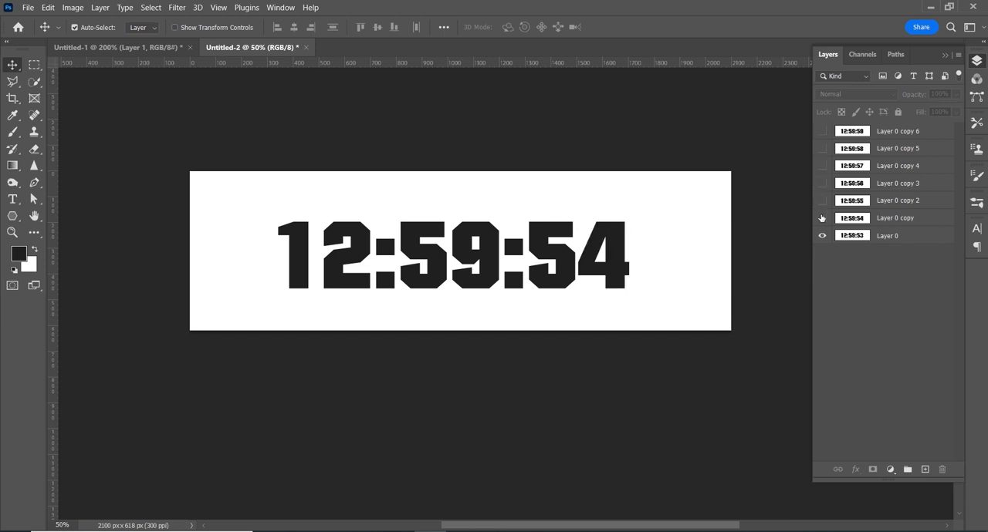
{"action": "left_click", "coordinate": [823, 218]}
{"action": "left_click", "coordinate": [823, 236]}
{"action": "left_click_drag", "start_coordinate": [822, 235], "coordinate": [823, 125]}
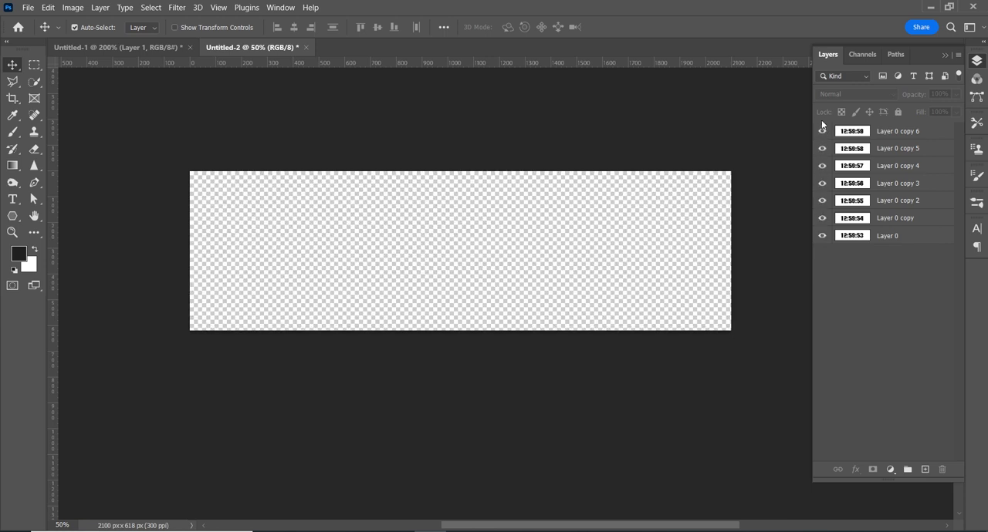
Step: Create a frame animation in the Timeline, placed below the artwork, and make its frames from the layers
{"action": "left_click", "coordinate": [283, 7]}
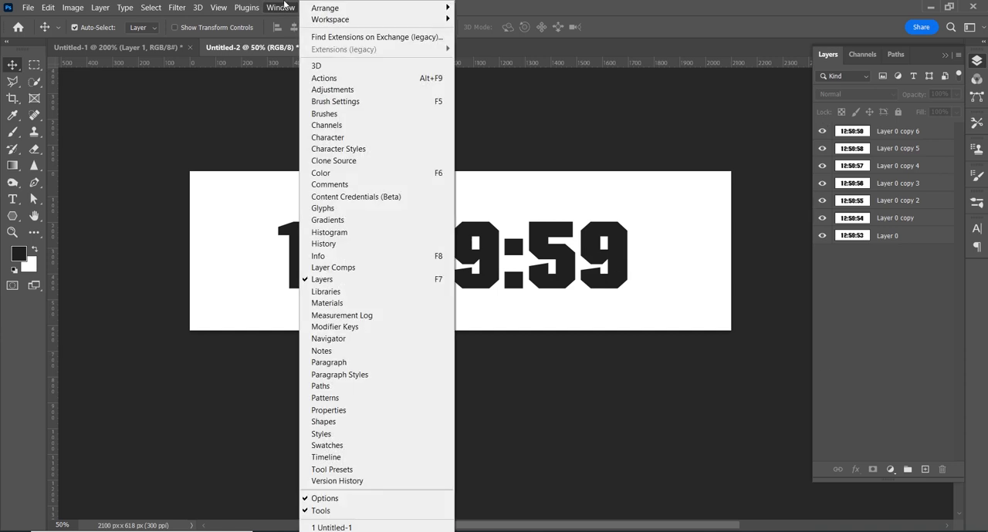
{"action": "left_click", "coordinate": [377, 457]}
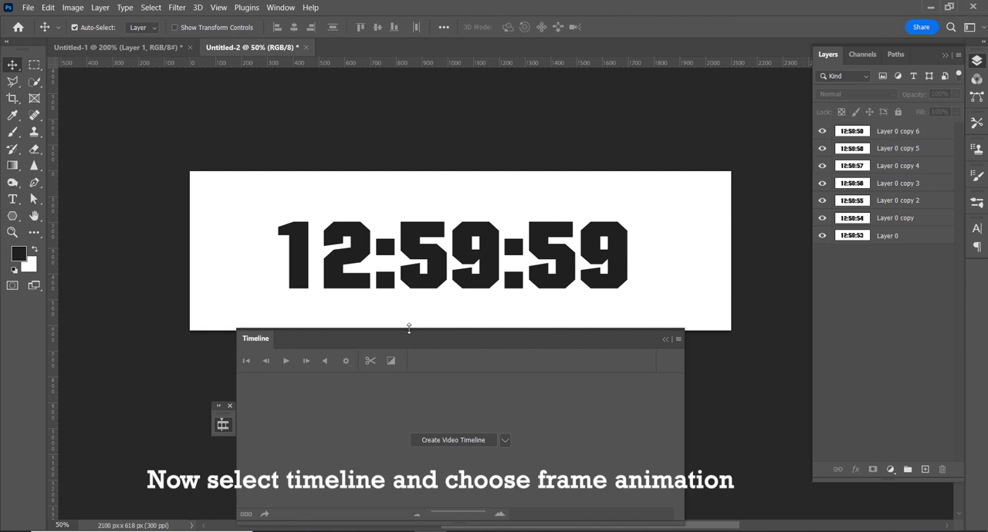
{"action": "left_click_drag", "start_coordinate": [409, 328], "coordinate": [346, 363]}
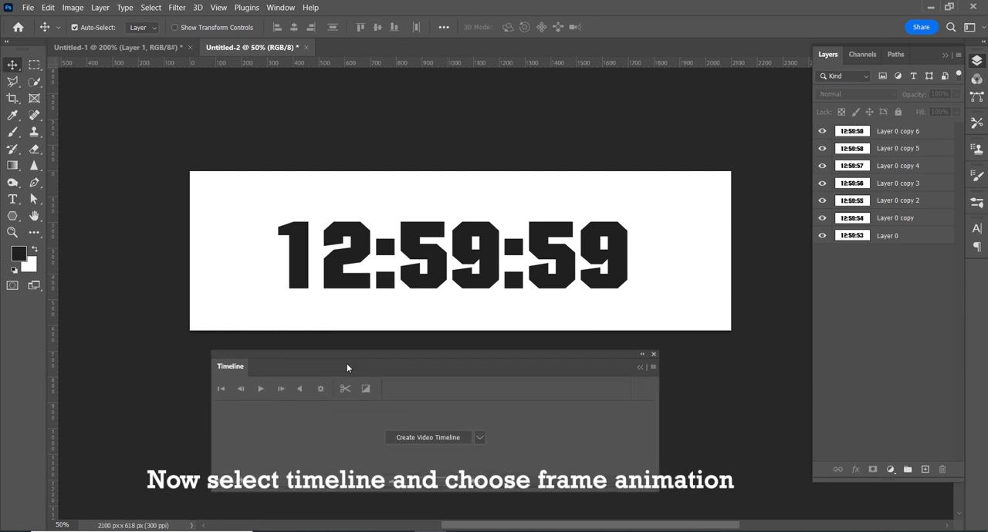
{"action": "left_click", "coordinate": [479, 438]}
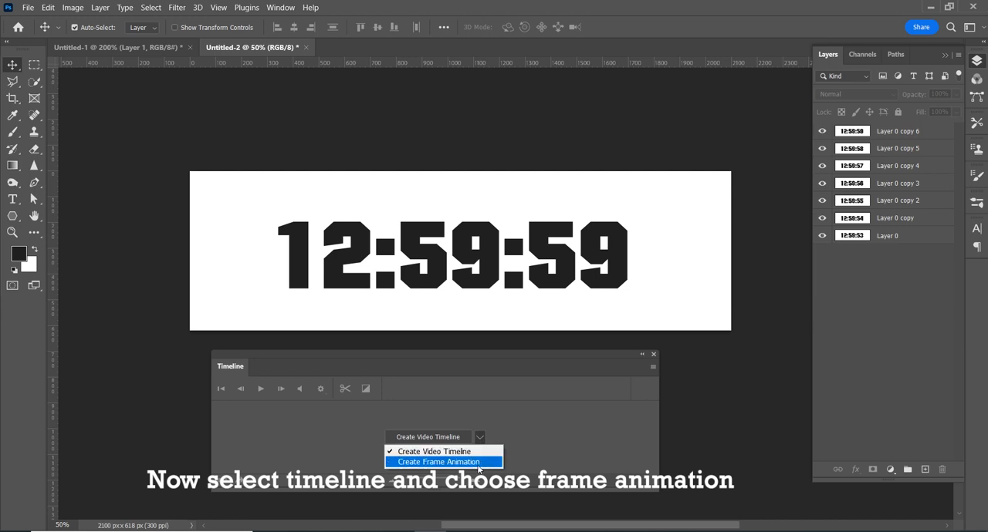
{"action": "left_click", "coordinate": [479, 462]}
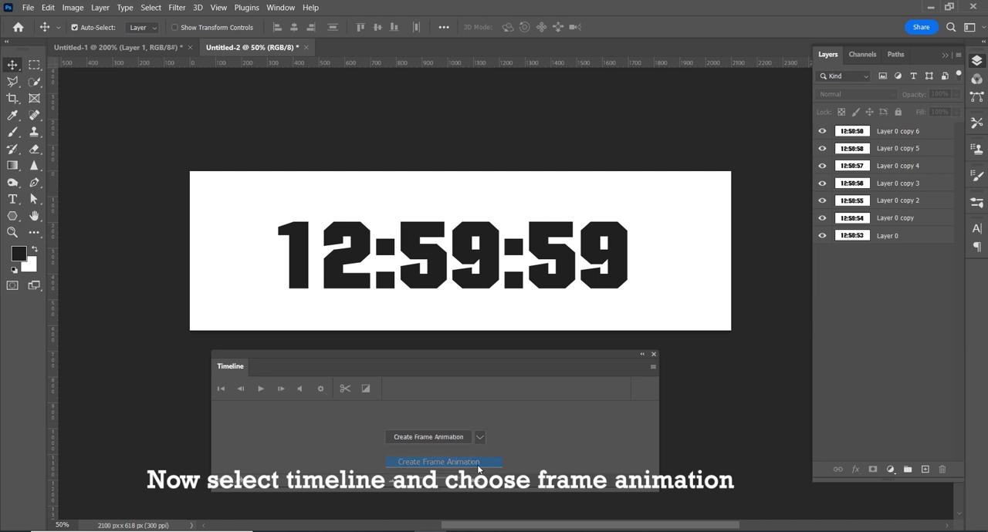
{"action": "left_click", "coordinate": [446, 442]}
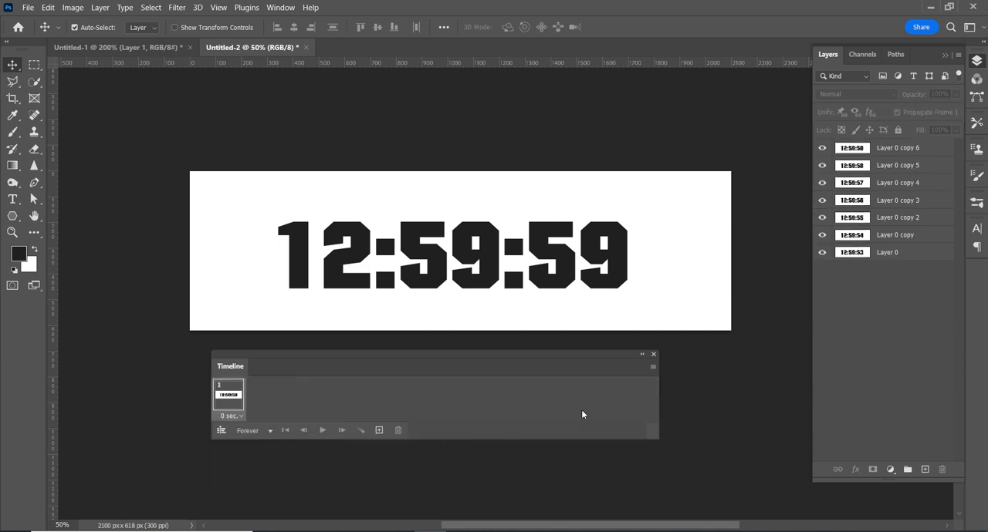
{"action": "left_click", "coordinate": [648, 368]}
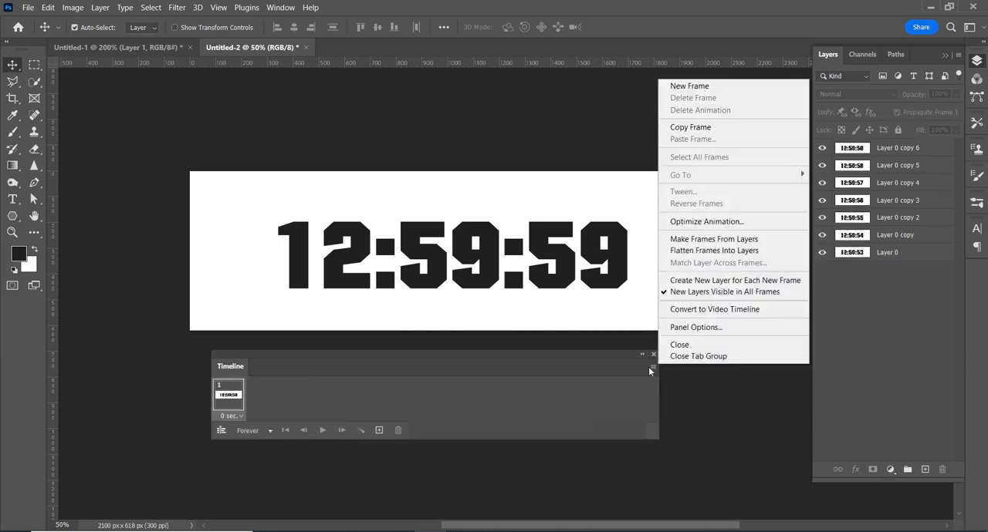
{"action": "left_click", "coordinate": [780, 241]}
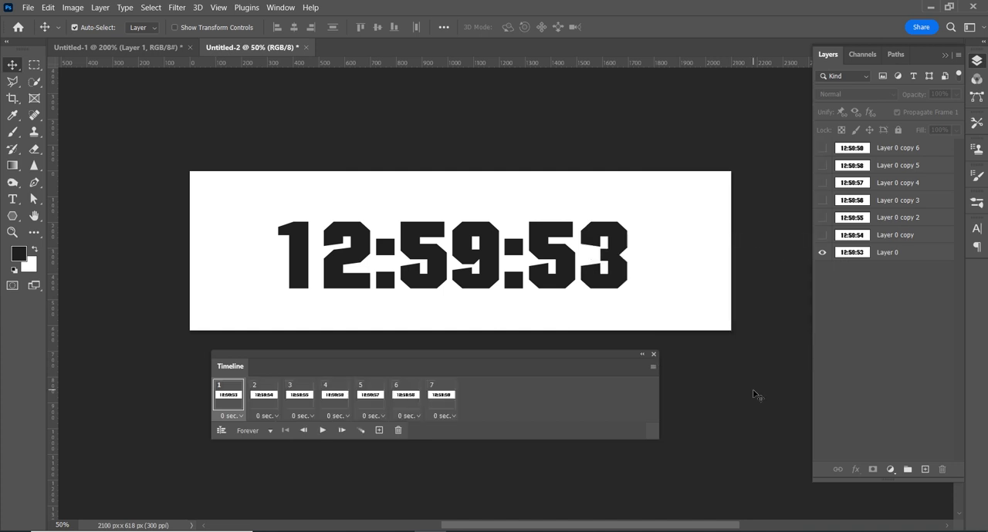
Step: Set the delay of all seven animation frames to 1.0 second and play the animation
{"action": "left_click", "coordinate": [448, 407], "text": "shift"}
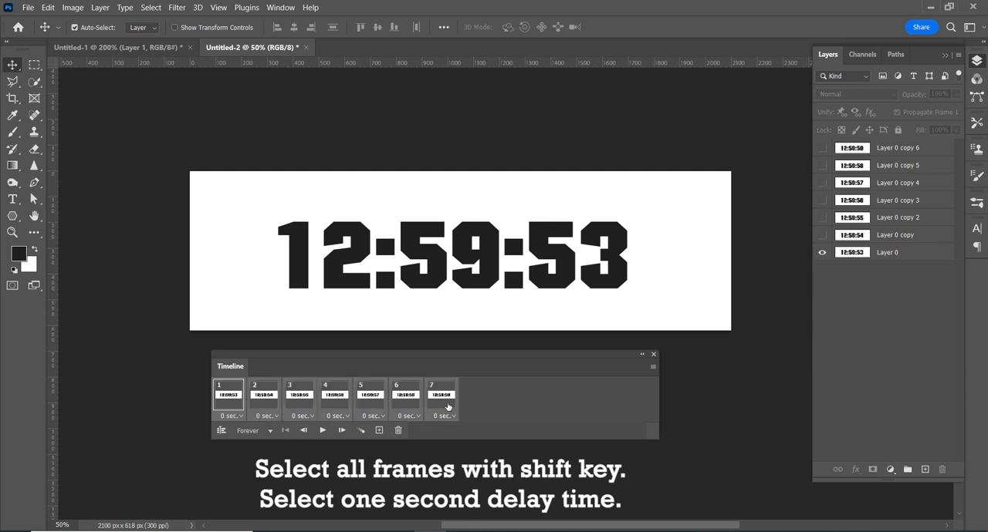
{"action": "left_click", "coordinate": [447, 416]}
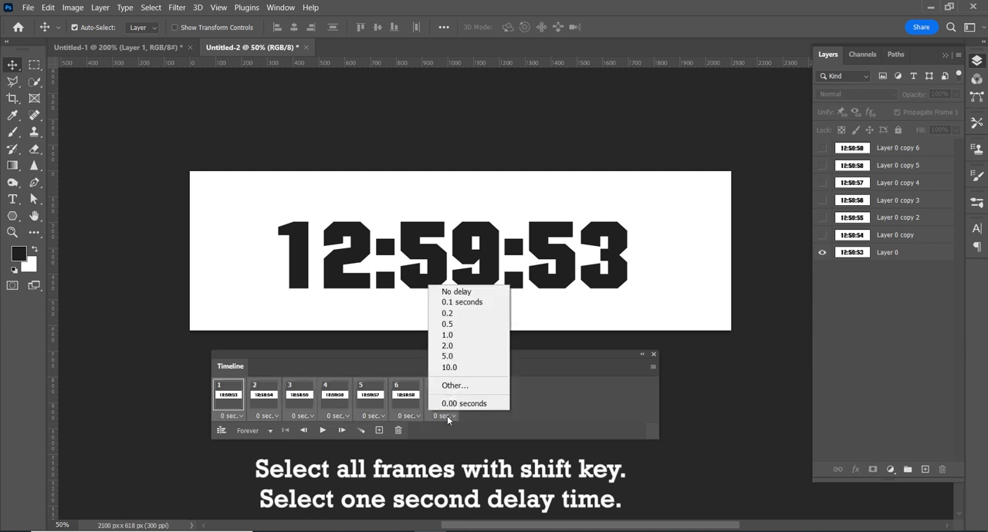
{"action": "left_click", "coordinate": [463, 335]}
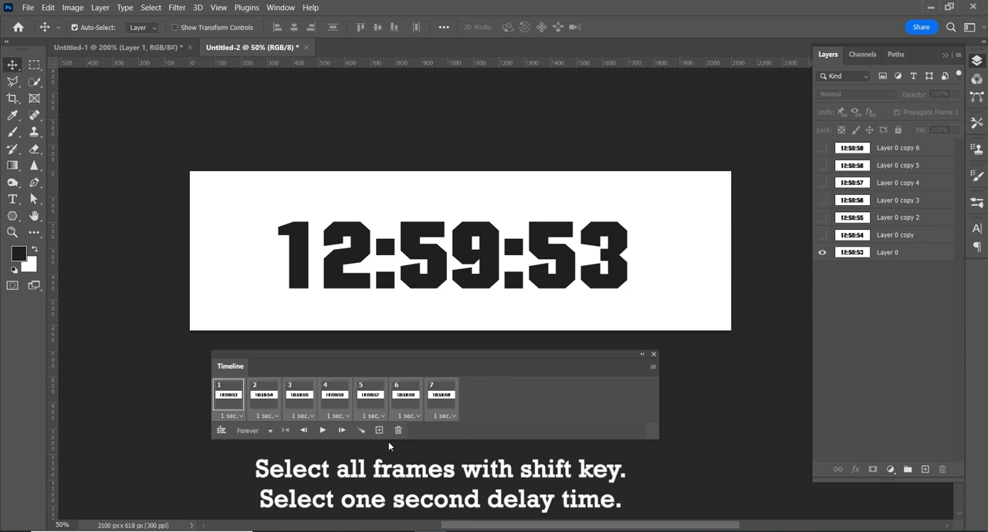
{"action": "left_click", "coordinate": [322, 430]}
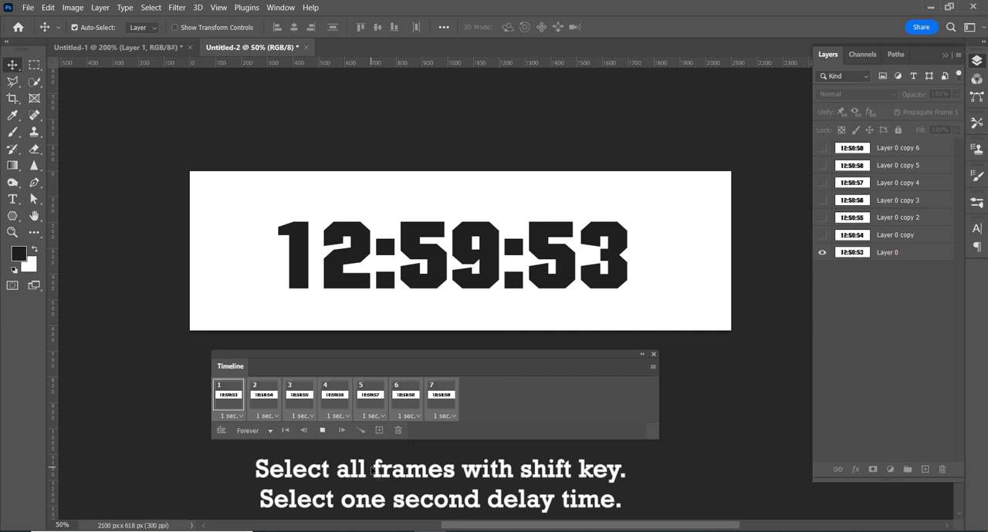